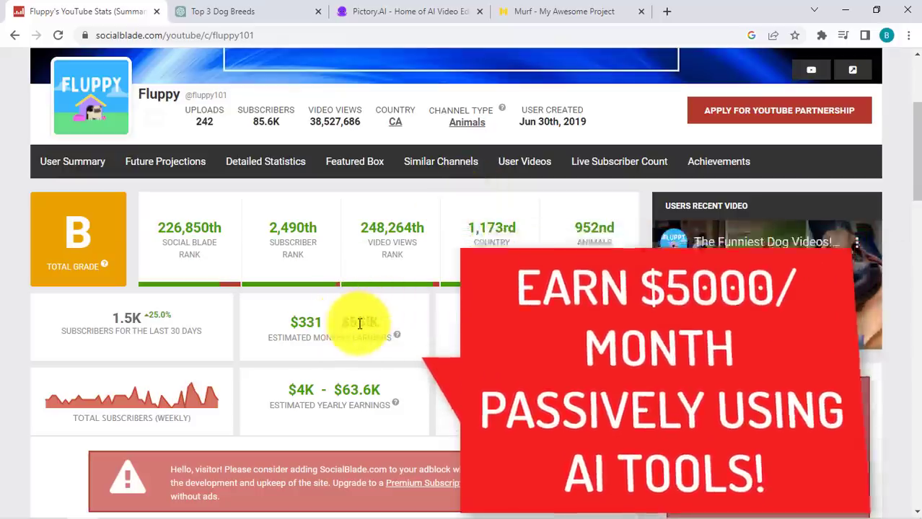
pyautogui.moveTo(342, 322); pyautogui.dragTo(380, 323)
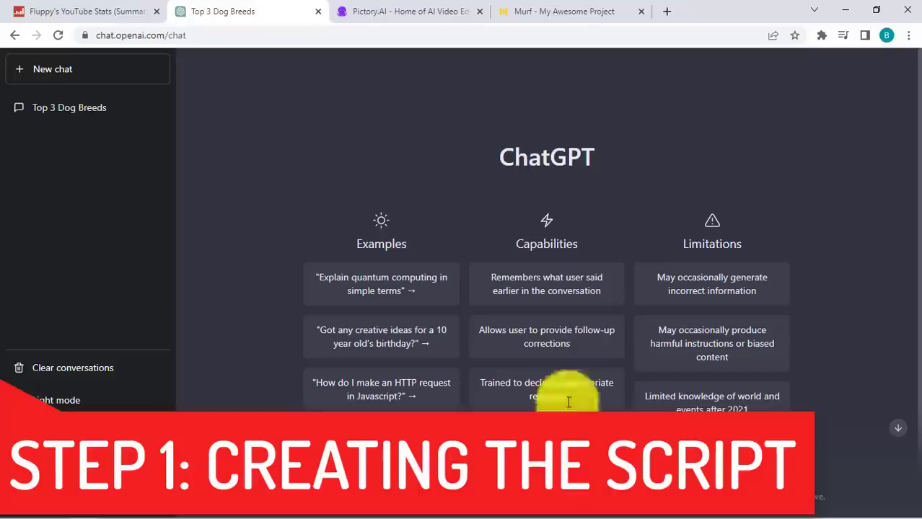
# - Submit the prompt "Write a script of 30 seconds about the top 3 dog breeds for families"
pyautogui.moveTo(625, 449); pyautogui.dragTo(303, 445)
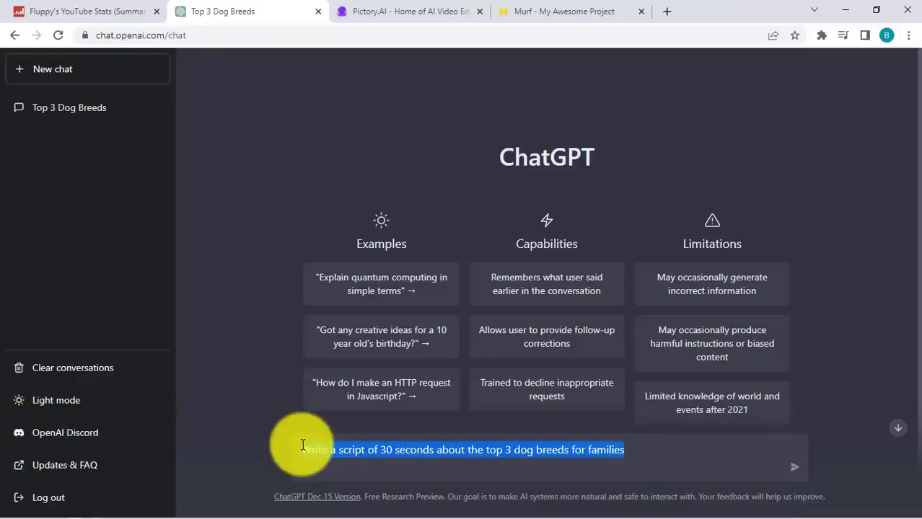
pyautogui.click(303, 445)
pyautogui.moveTo(303, 445); pyautogui.dragTo(624, 460)
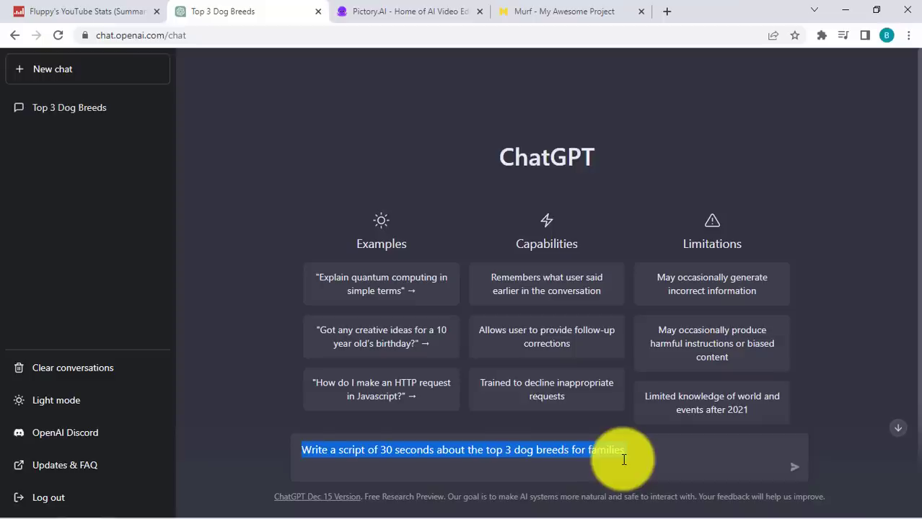
pyautogui.click(309, 463)
pyautogui.moveTo(329, 453); pyautogui.dragTo(433, 454)
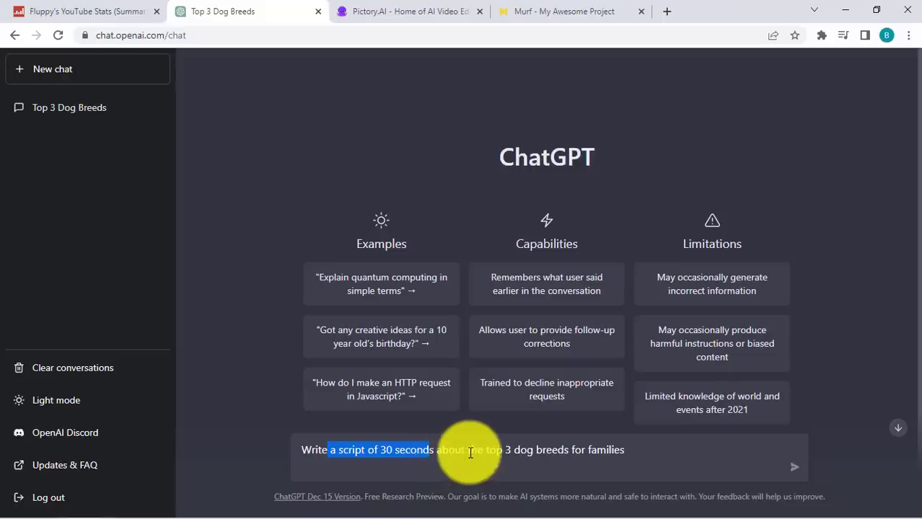
pyautogui.click(659, 449)
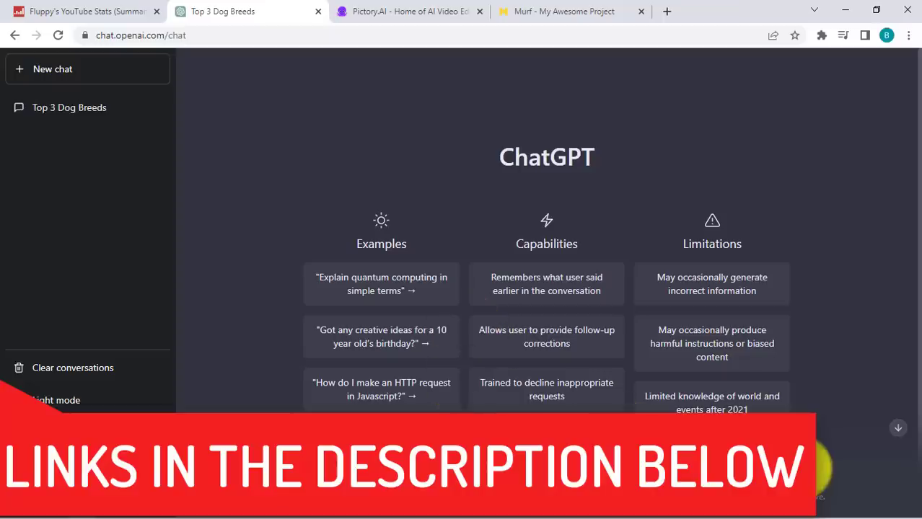
pyautogui.click(793, 467)
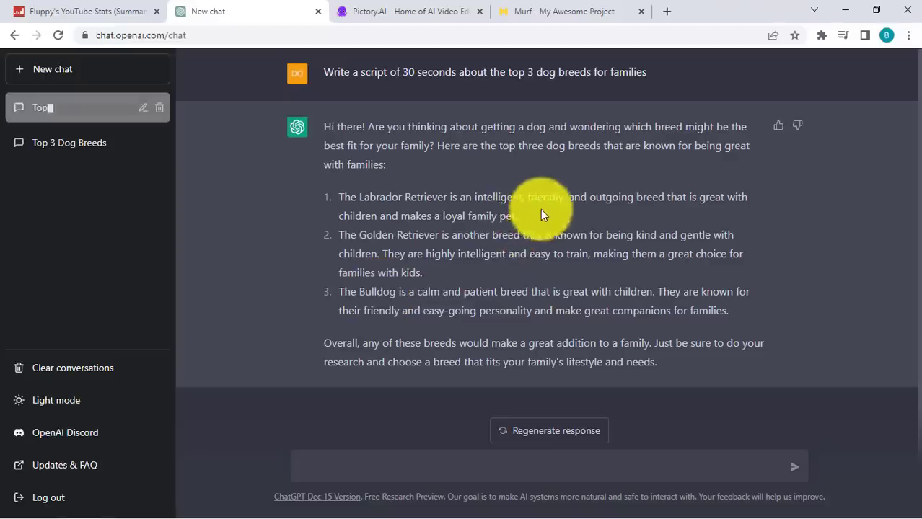
# - Examine the generated script against the requested 30 seconds, including the breed names and the description of each breed
pyautogui.moveTo(548, 216); pyautogui.dragTo(460, 200)
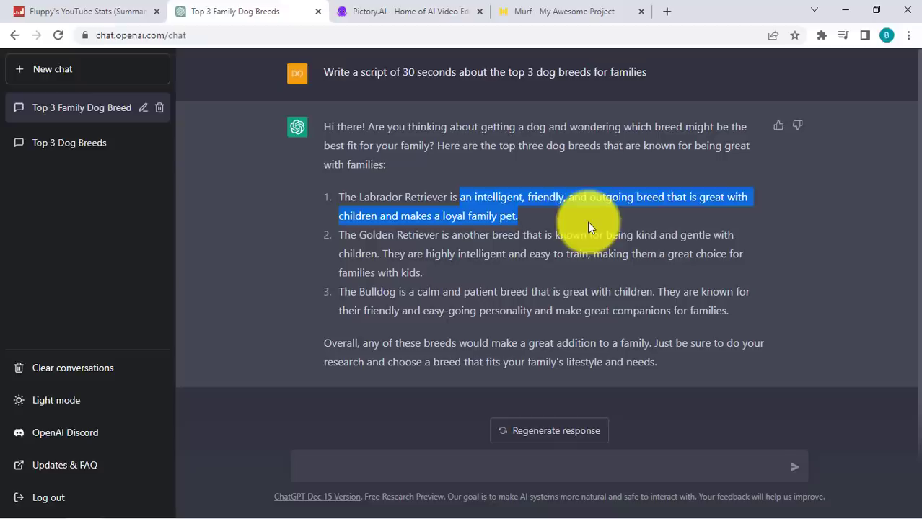
pyautogui.click(591, 223)
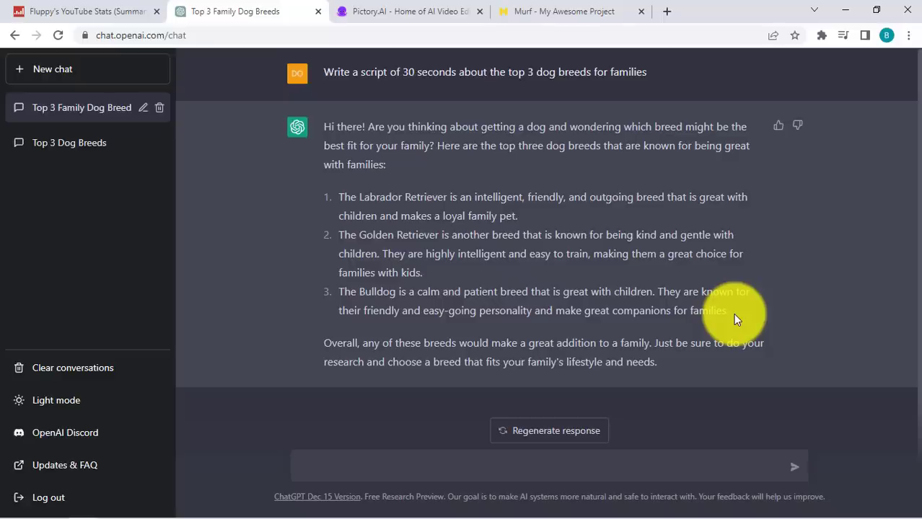
pyautogui.moveTo(403, 69); pyautogui.dragTo(468, 73)
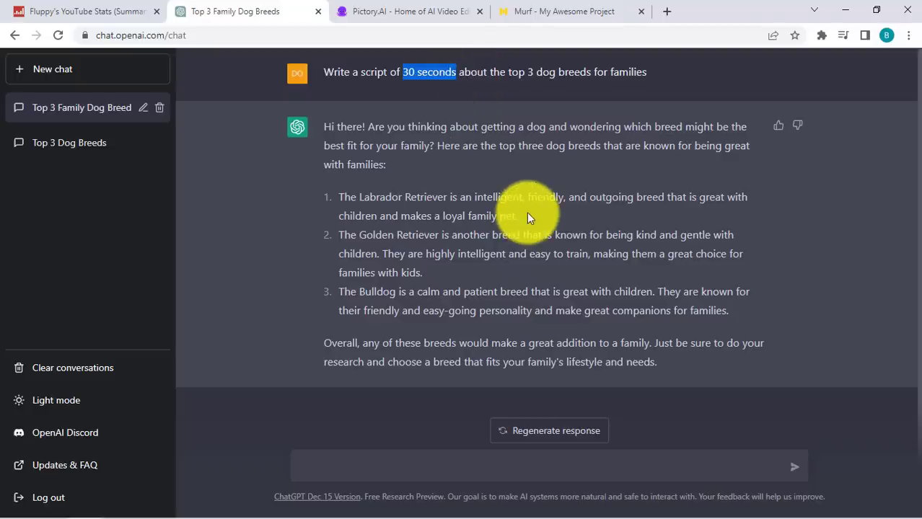
pyautogui.click(337, 131)
pyautogui.moveTo(337, 131); pyautogui.dragTo(679, 358)
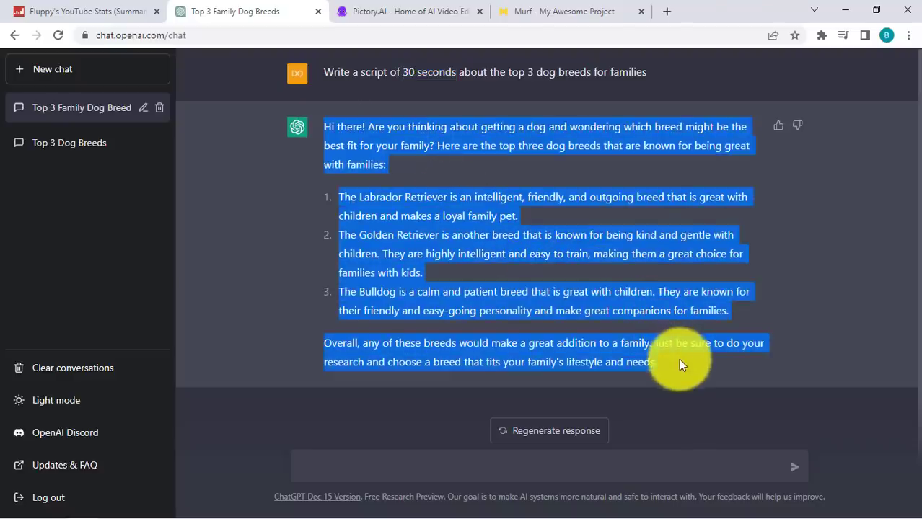
pyautogui.click(679, 359)
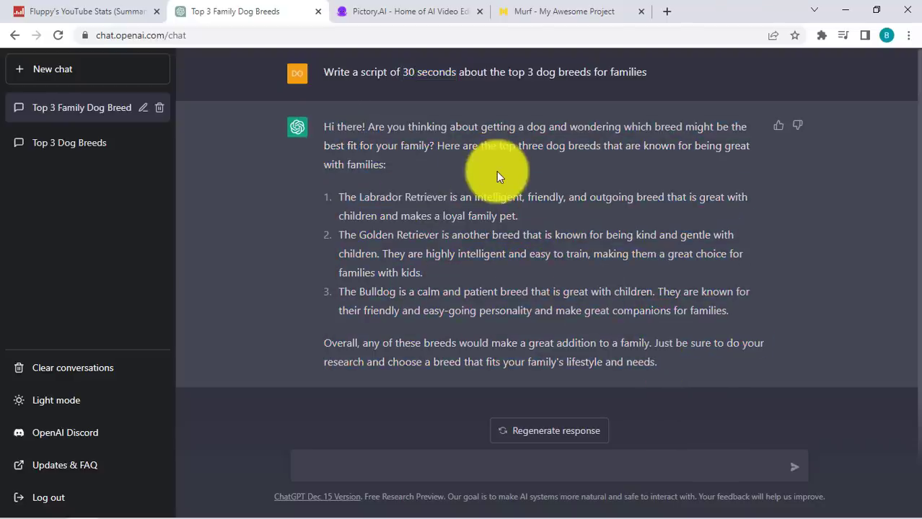
pyautogui.moveTo(360, 197); pyautogui.dragTo(453, 197)
pyautogui.click(452, 198)
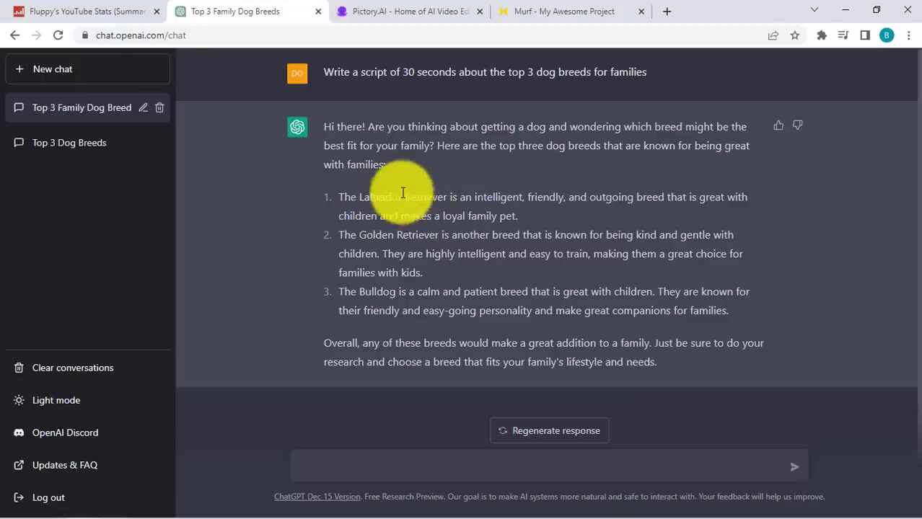
pyautogui.doubleClick(367, 197)
pyautogui.click(367, 235)
pyautogui.moveTo(367, 235); pyautogui.dragTo(438, 235)
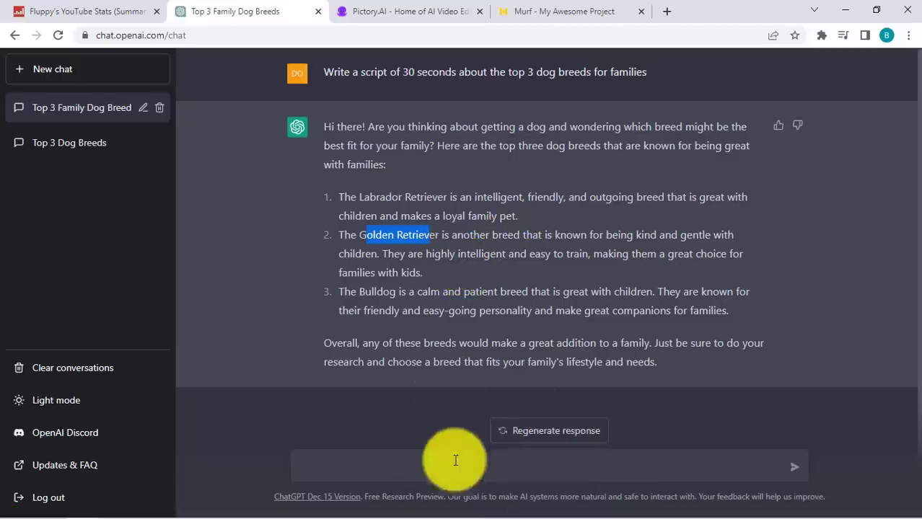
pyautogui.click(437, 470)
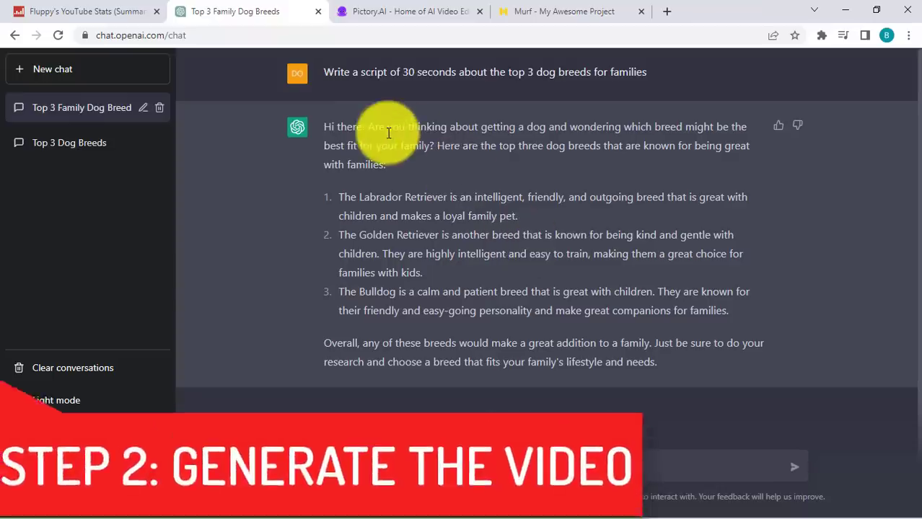
# - Switch to Pictory and start a new Script to Video project
pyautogui.click(389, 12)
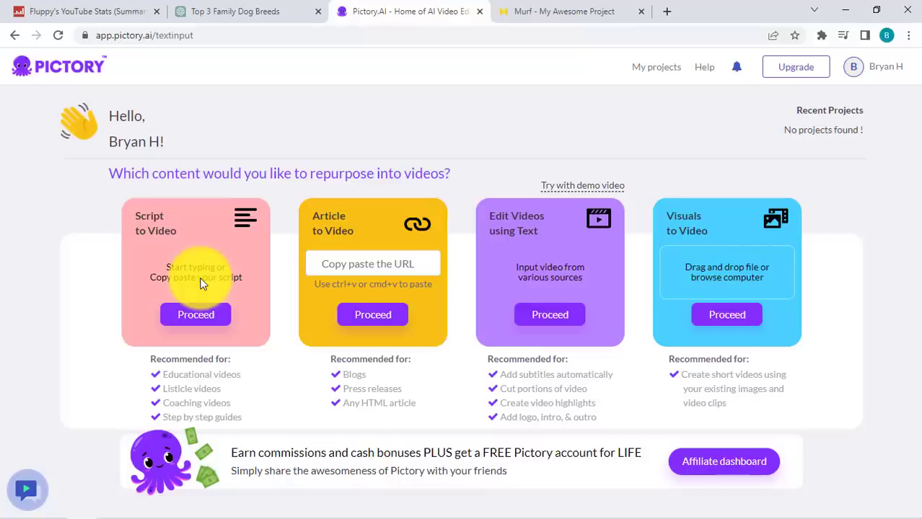
pyautogui.click(219, 7)
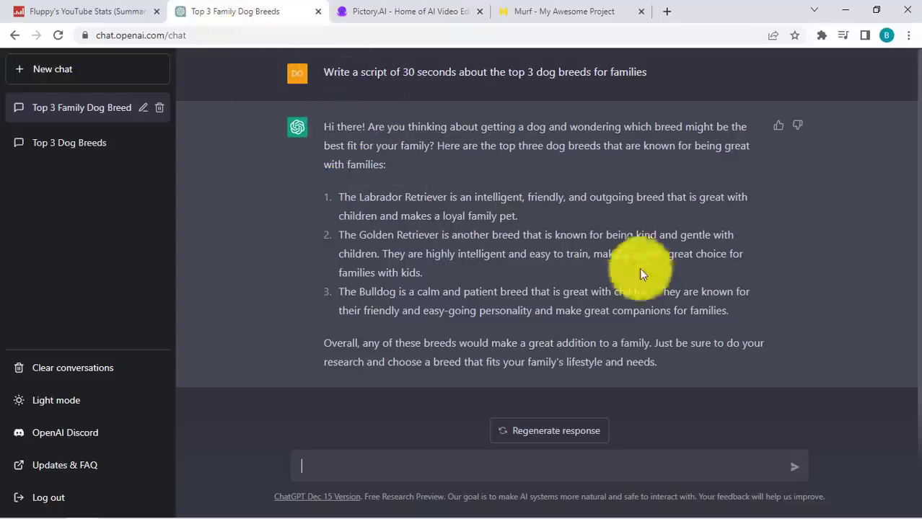
pyautogui.click(407, 11)
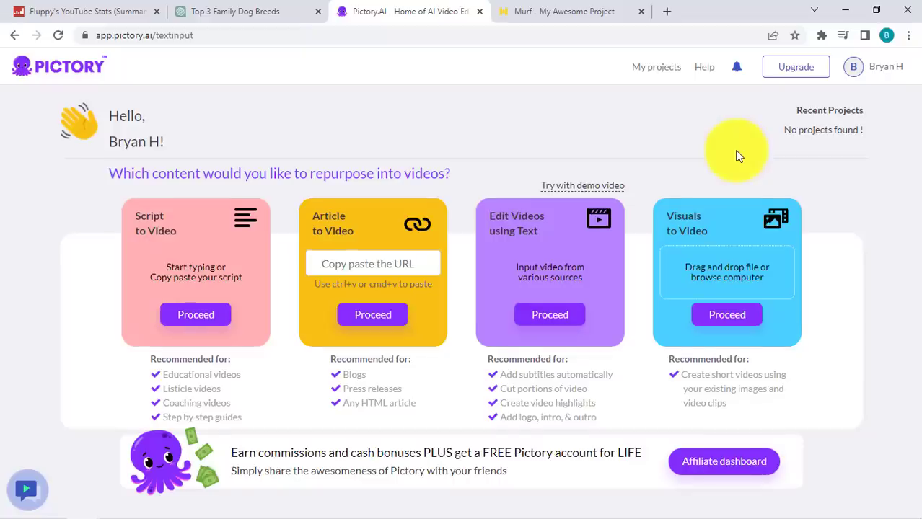
pyautogui.scroll(-1, 714, 153)
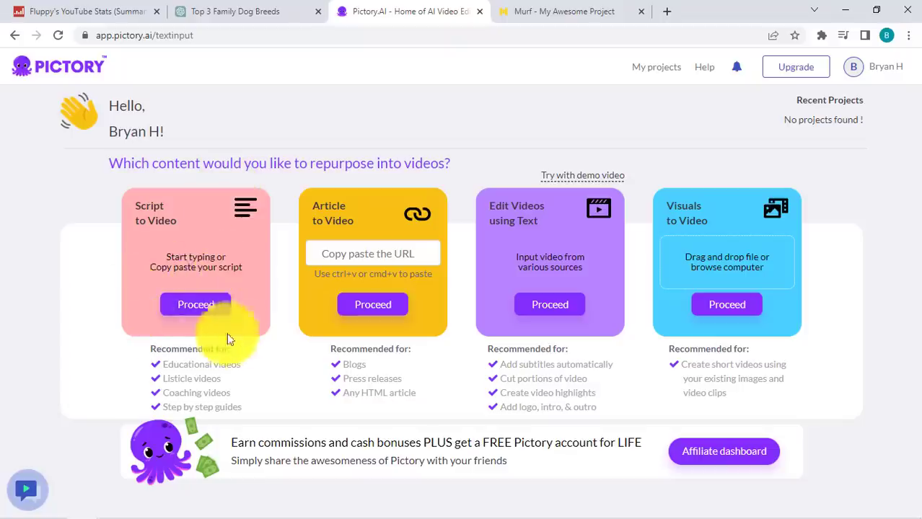
pyautogui.click(204, 305)
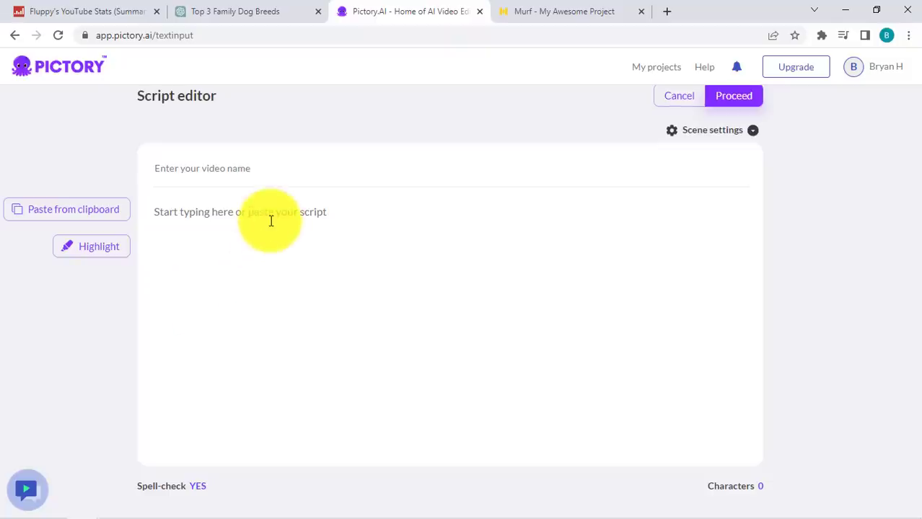
# - Copy the full generated script from ChatGPT into Pictory's script editor and name the video "Top 3 Family Dog Breeds"
pyautogui.click(257, 14)
pyautogui.moveTo(323, 128); pyautogui.dragTo(672, 361)
pyautogui.hotkey('ctrl', 'c')
pyautogui.click(410, 13)
pyautogui.click(302, 231)
pyautogui.hotkey('ctrl', 'v')
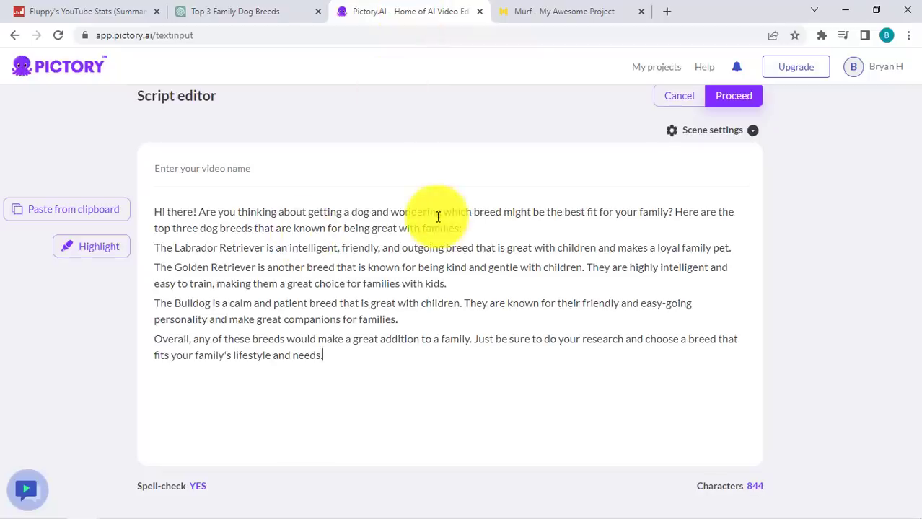
pyautogui.click(205, 170)
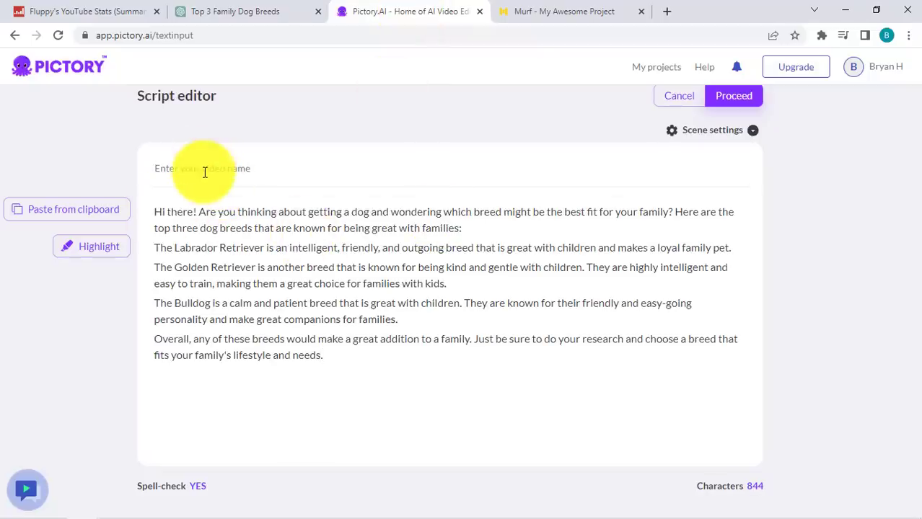
pyautogui.write('Top 3 Family Dog Breeds')
# - Move the sentence starting "Here are the top three dog breeds" to its own line and delete "Retriever" after "Labrador"
pyautogui.click(199, 213)
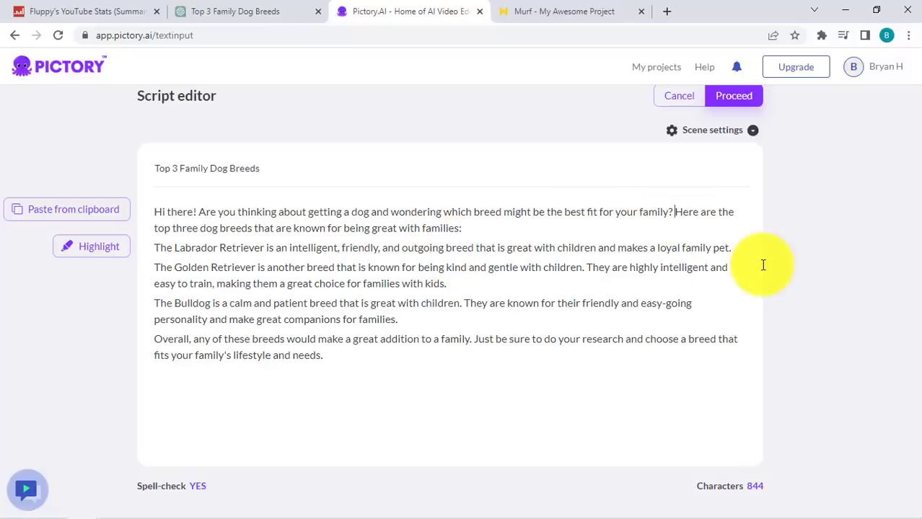
pyautogui.press('Return')
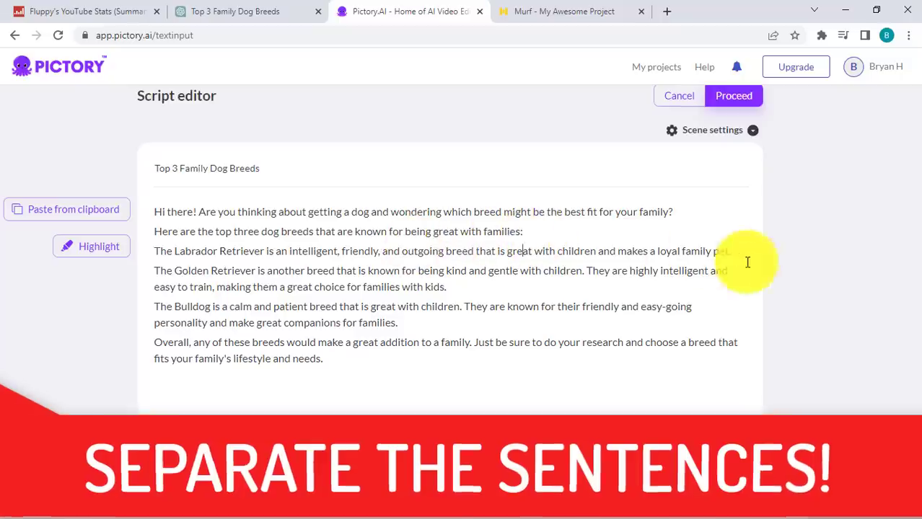
pyautogui.doubleClick(240, 252)
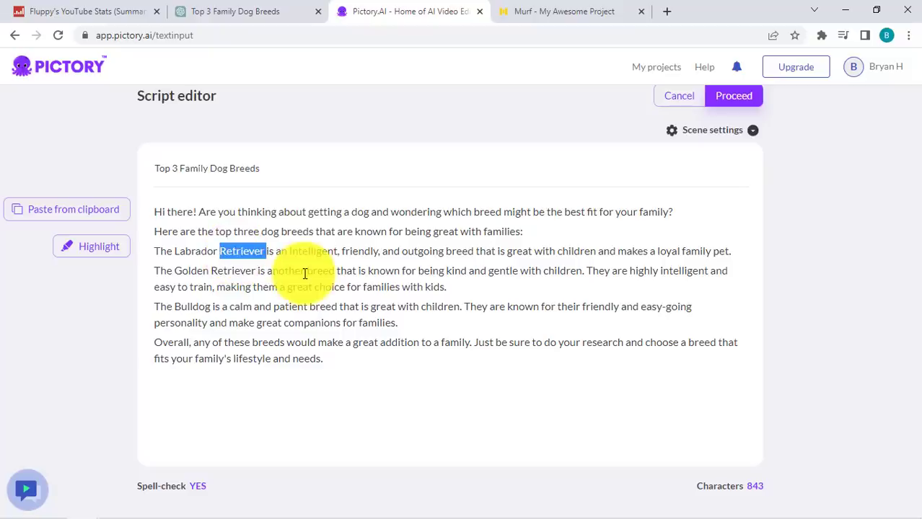
pyautogui.press('BackSpace')
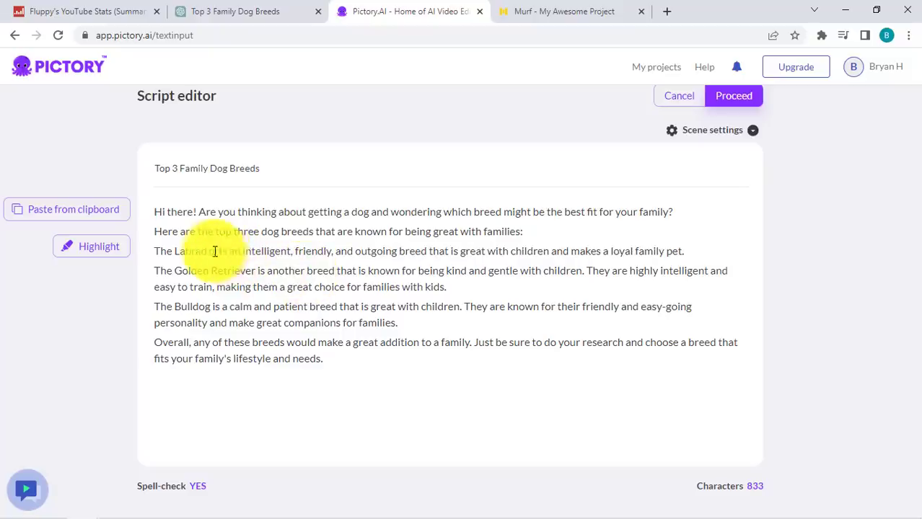
# - Put the second sentence of the Golden Retriever, Bulldog and "Overall" paragraphs each on its own line
pyautogui.moveTo(211, 271); pyautogui.dragTo(400, 271)
pyautogui.click(587, 271)
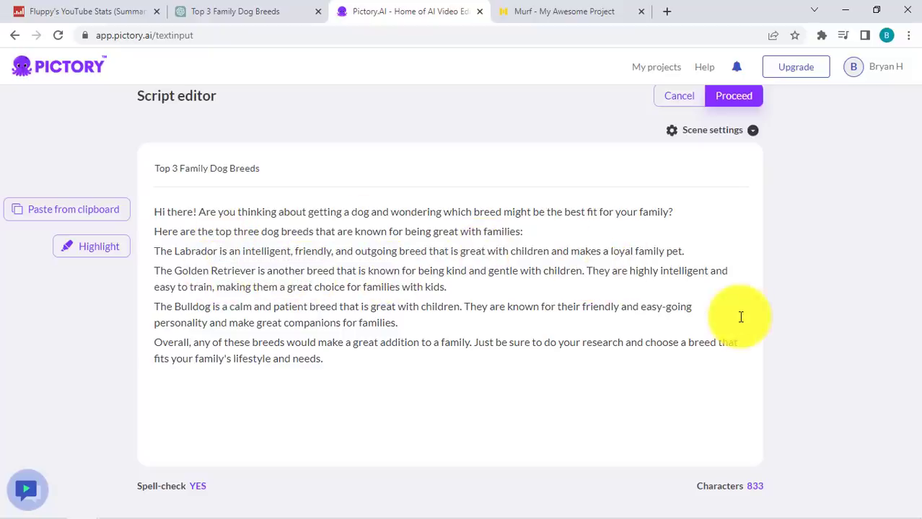
pyautogui.press('Return')
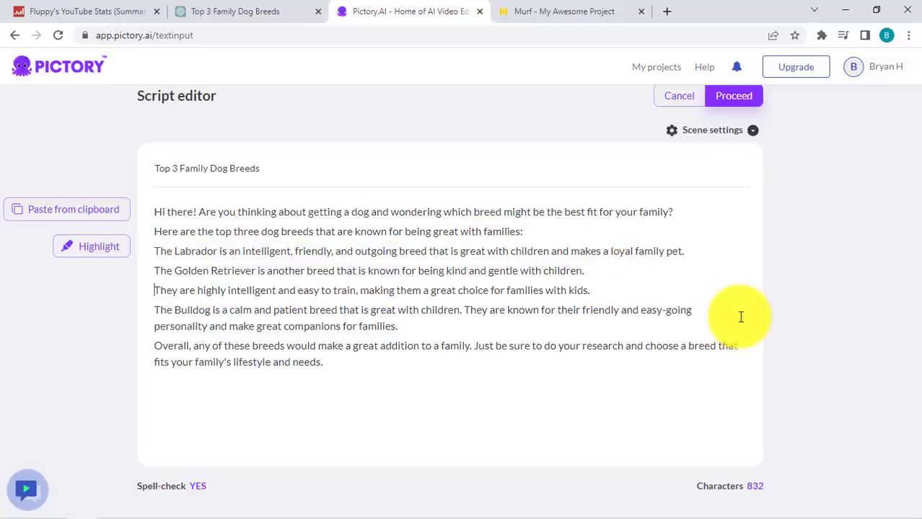
pyautogui.click(462, 310)
pyautogui.press('Return')
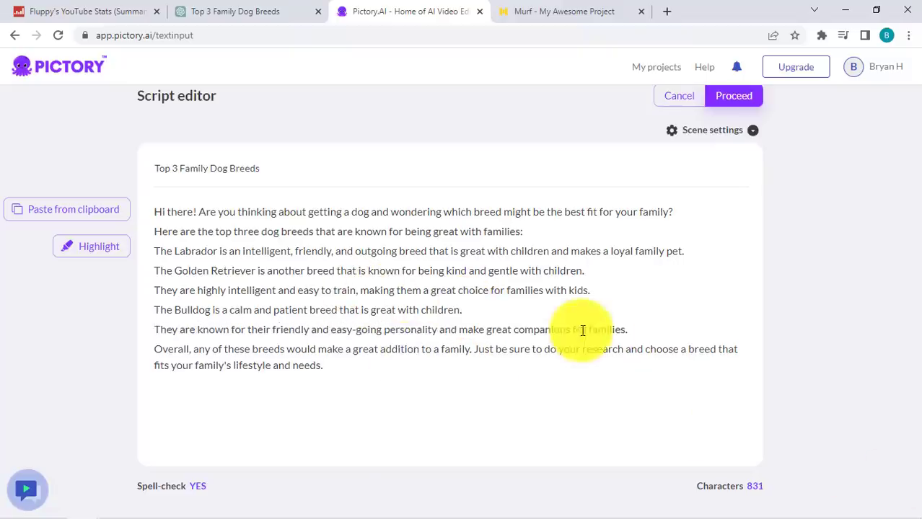
pyautogui.click(473, 350)
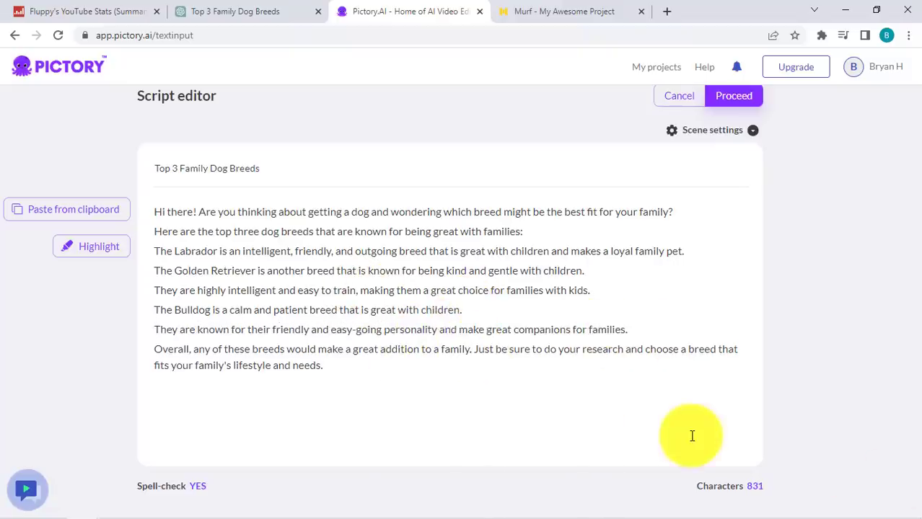
pyautogui.press('Return')
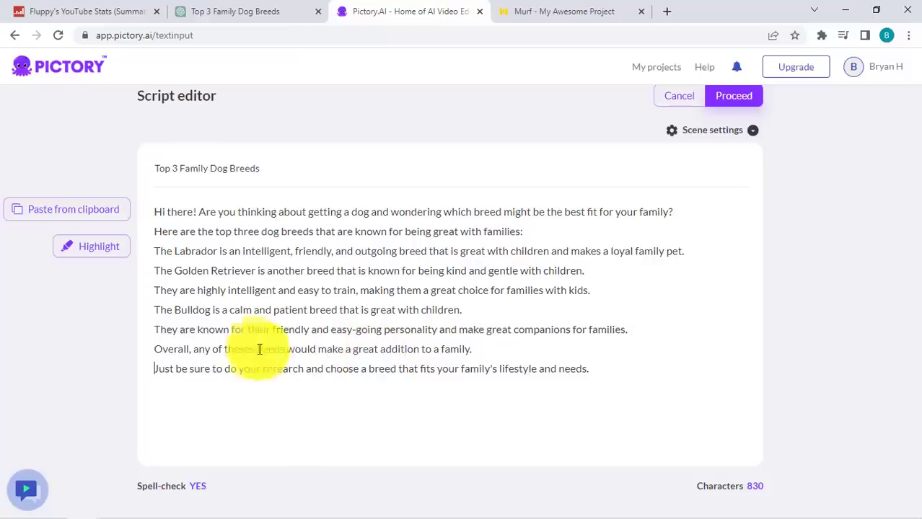
# - Review the script's two closing sentences and proceed with the script to the template selection
pyautogui.moveTo(156, 349); pyautogui.dragTo(637, 360)
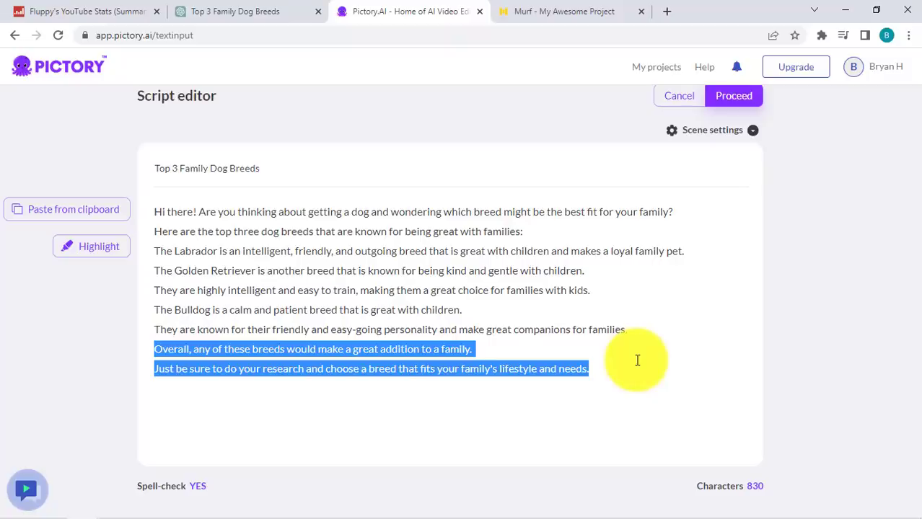
pyautogui.click(205, 351)
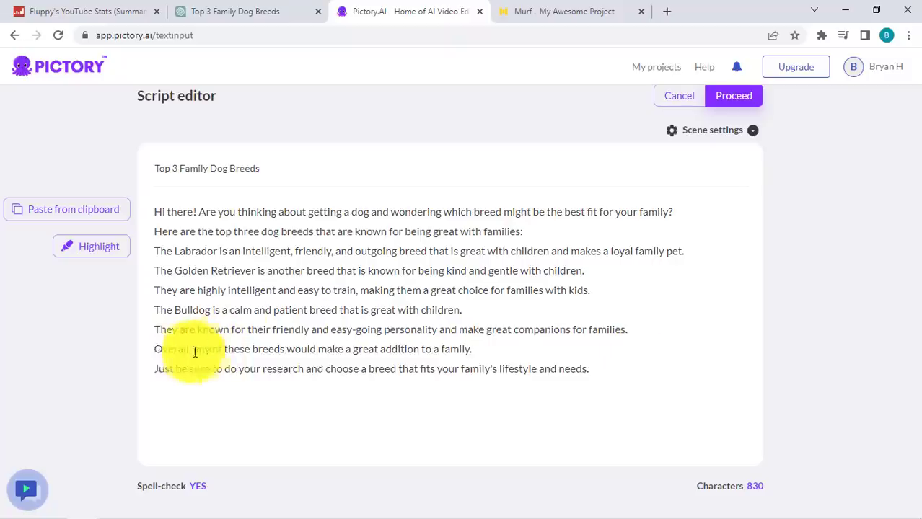
pyautogui.moveTo(156, 349); pyautogui.dragTo(603, 368)
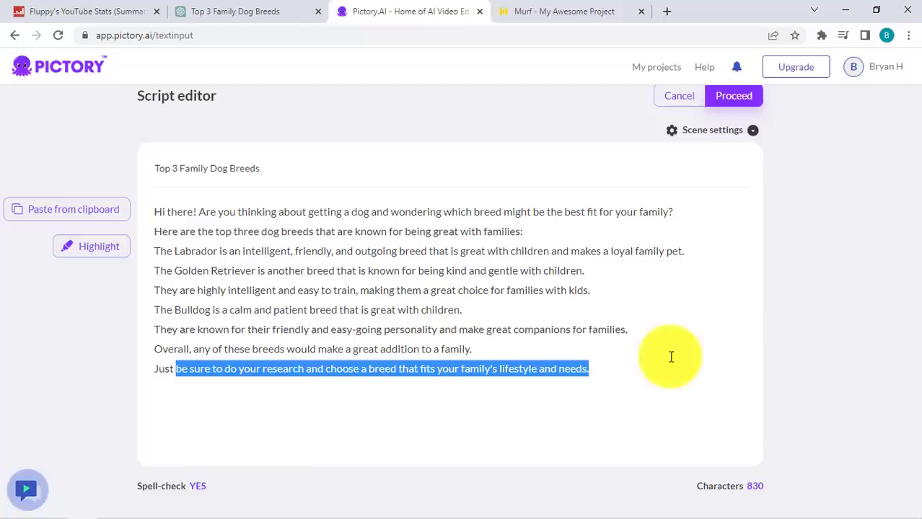
pyautogui.click(576, 313)
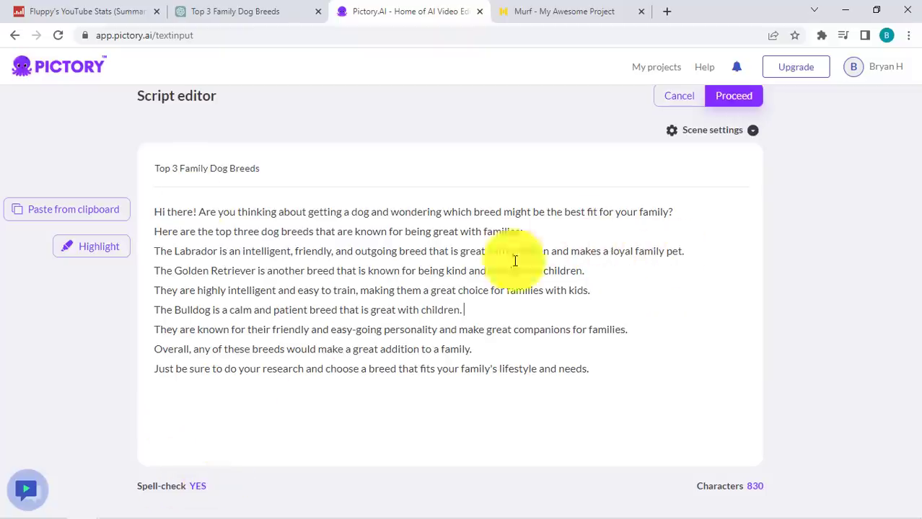
pyautogui.click(748, 100)
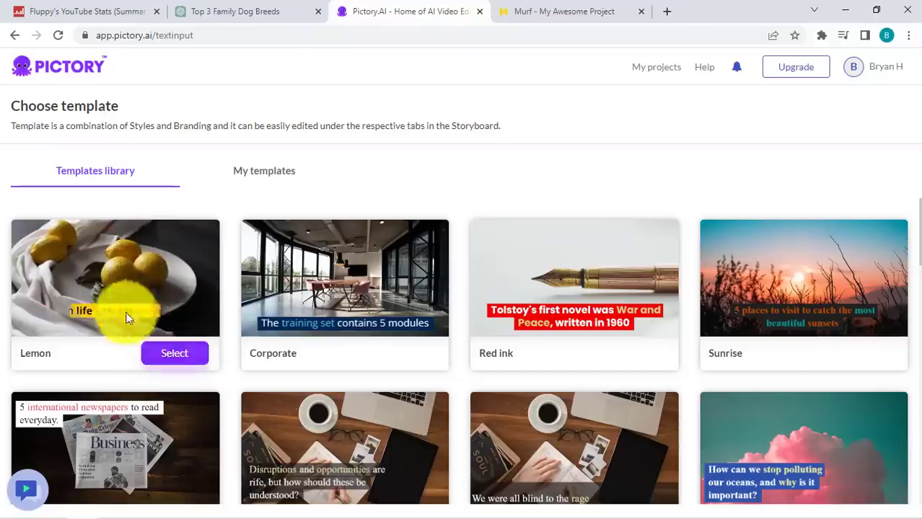
# - Apply the Lemon template in 16:9 aspect ratio to the script and dismiss the watermark notice in the storyboard
pyautogui.click(178, 357)
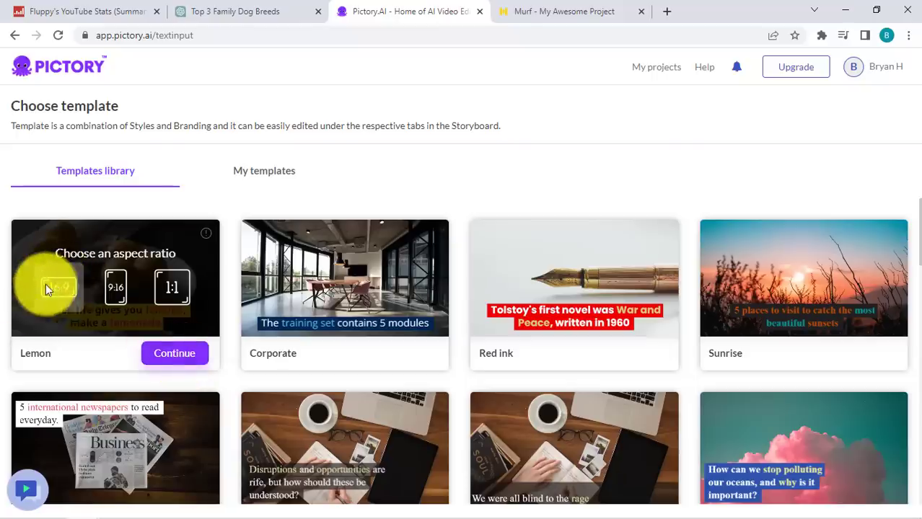
pyautogui.click(173, 352)
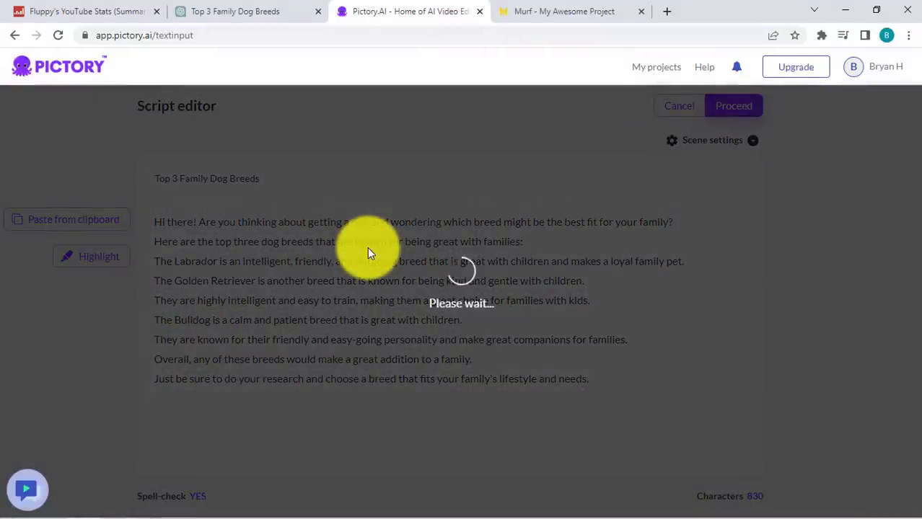
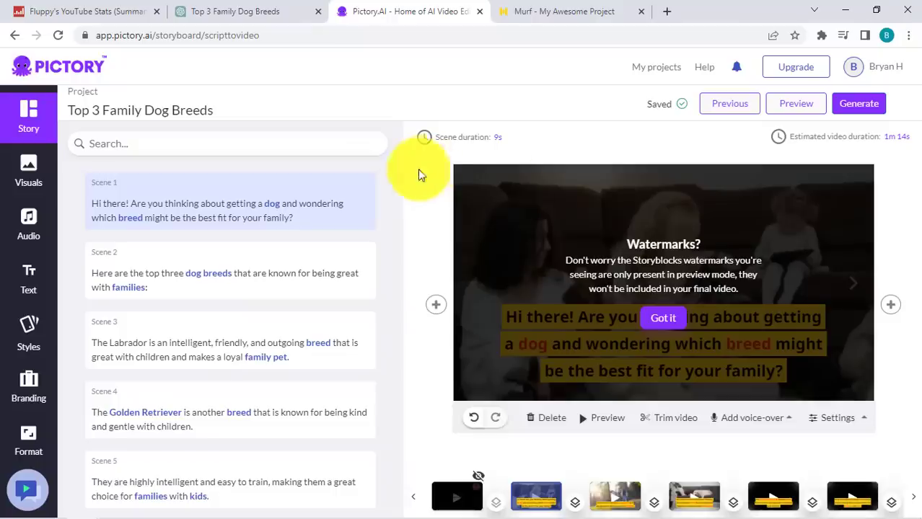
pyautogui.click(677, 328)
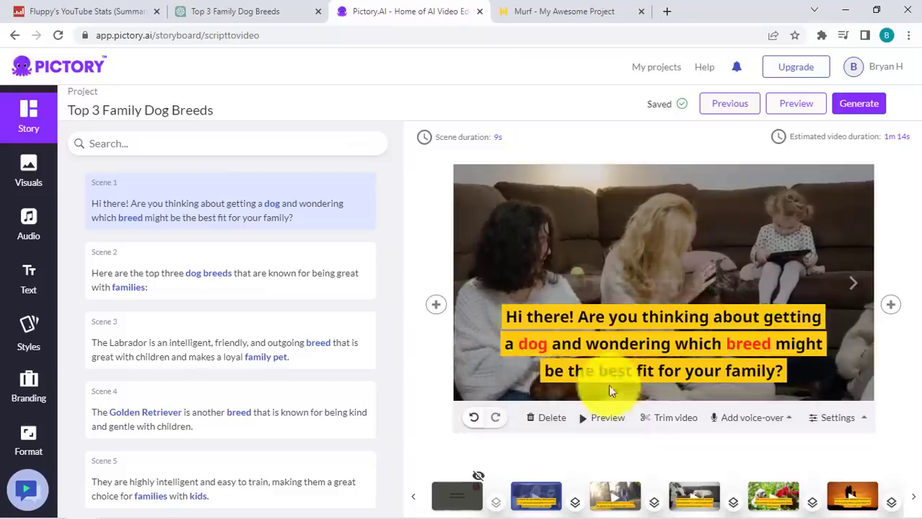
# - Preview scenes 1 and 2 and check the visual of scene 3 about the Labrador
pyautogui.click(608, 418)
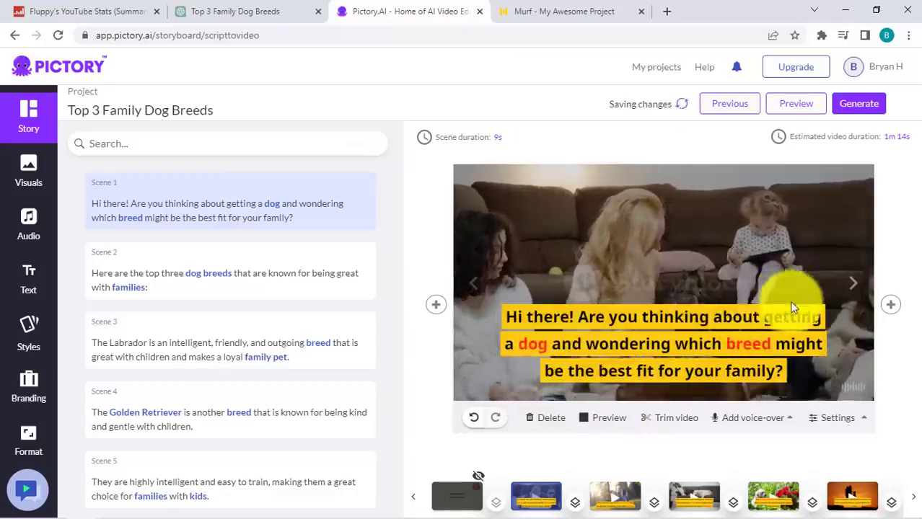
pyautogui.click(220, 279)
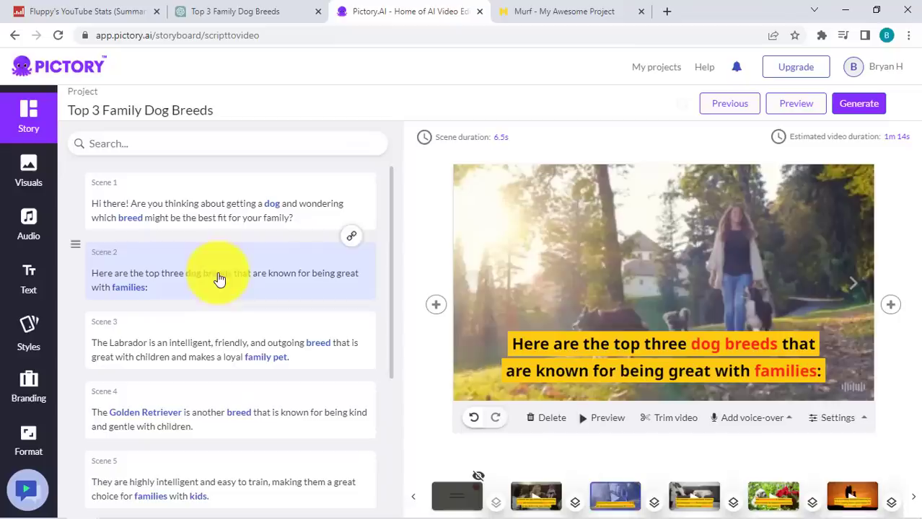
pyautogui.click(597, 424)
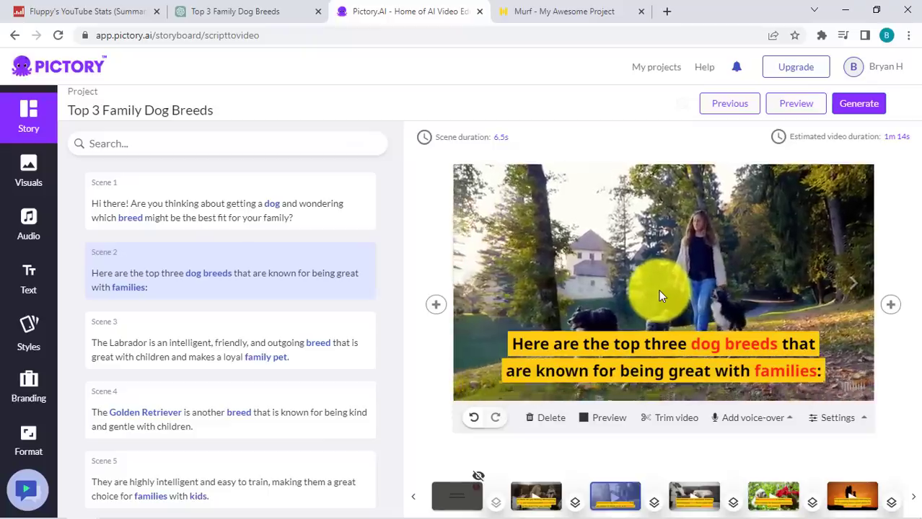
pyautogui.click(658, 289)
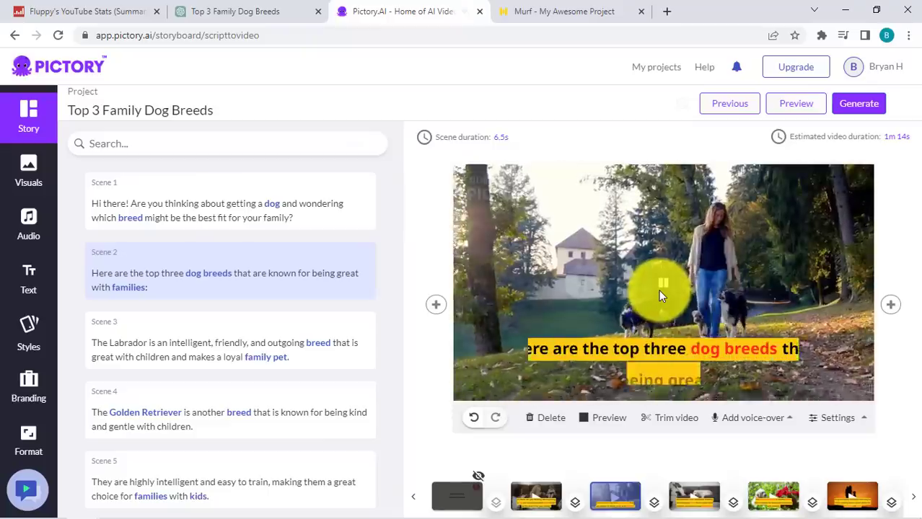
pyautogui.press('XF86AudioPlay')
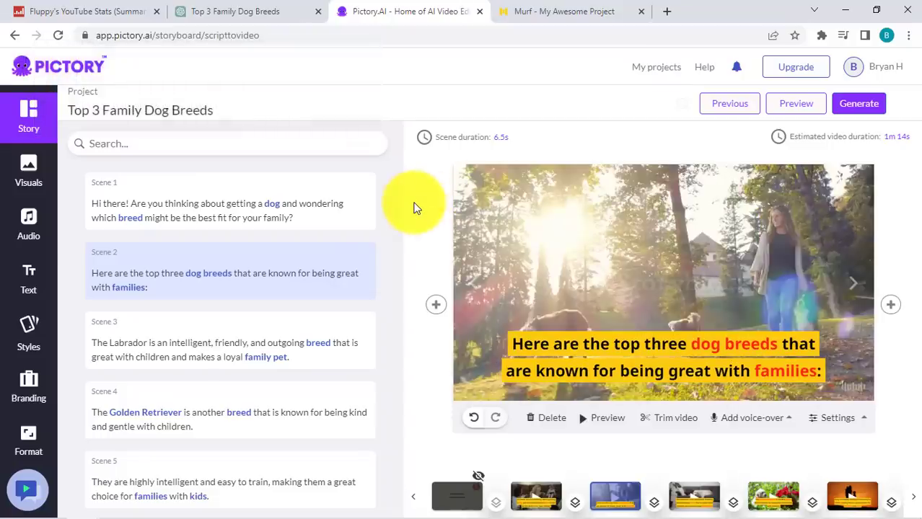
pyautogui.click(235, 351)
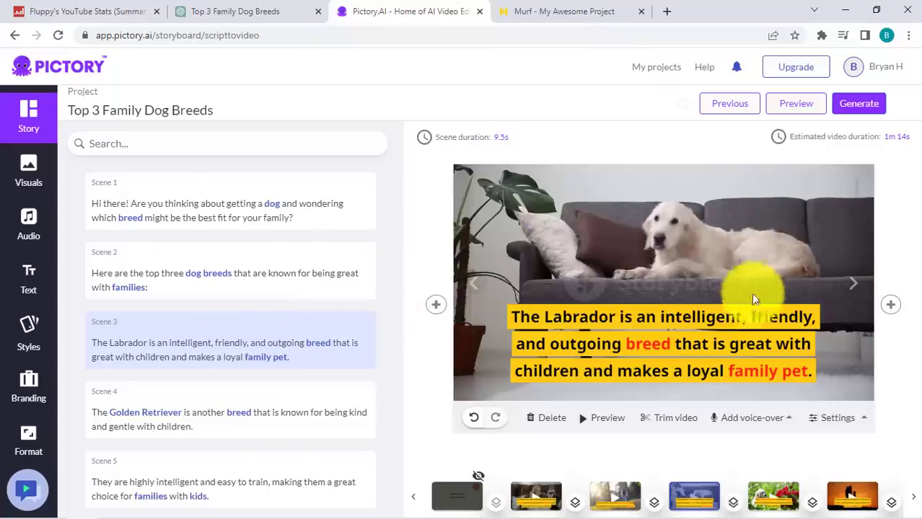
# - Replace the visual of scene 4 with the library clip of a golden retriever wearing glasses, found by searching "golden retriever"
pyautogui.click(221, 425)
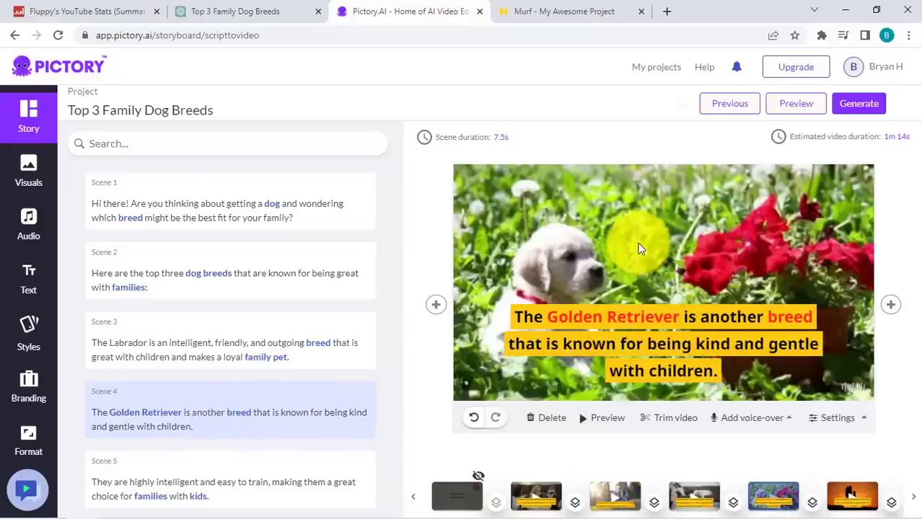
pyautogui.click(298, 409)
pyautogui.click(790, 419)
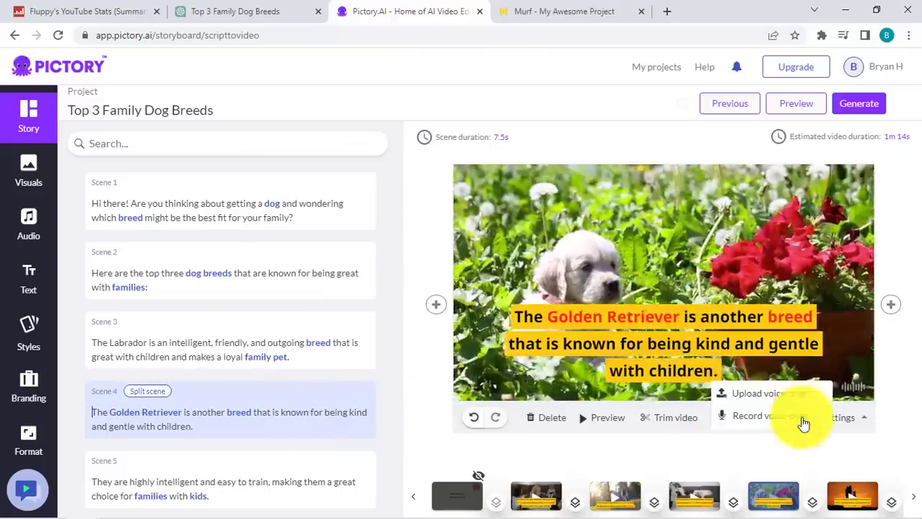
pyautogui.click(857, 419)
pyautogui.click(29, 173)
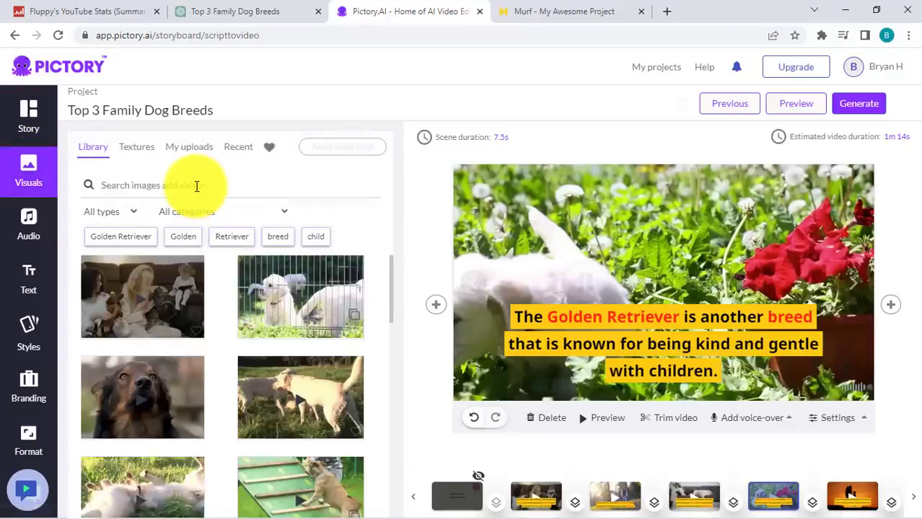
pyautogui.click(196, 186)
pyautogui.write('gold')
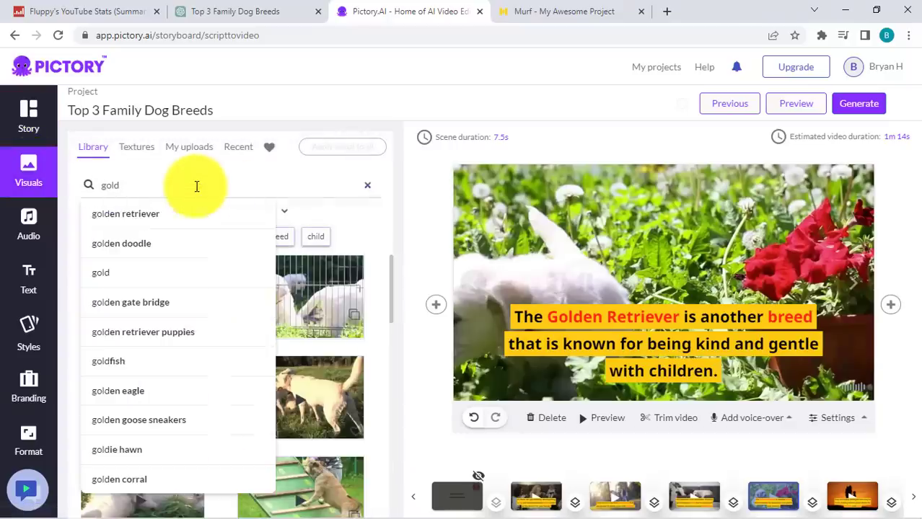
pyautogui.click(209, 214)
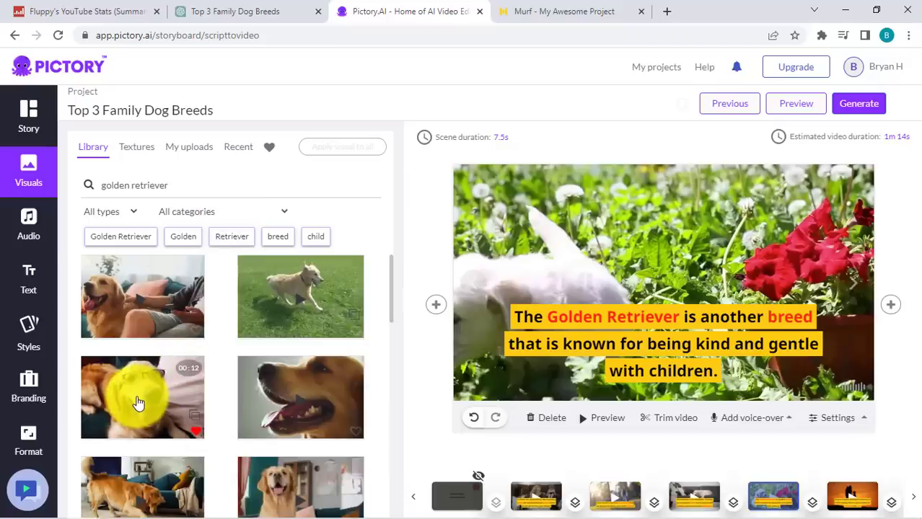
pyautogui.click(158, 390)
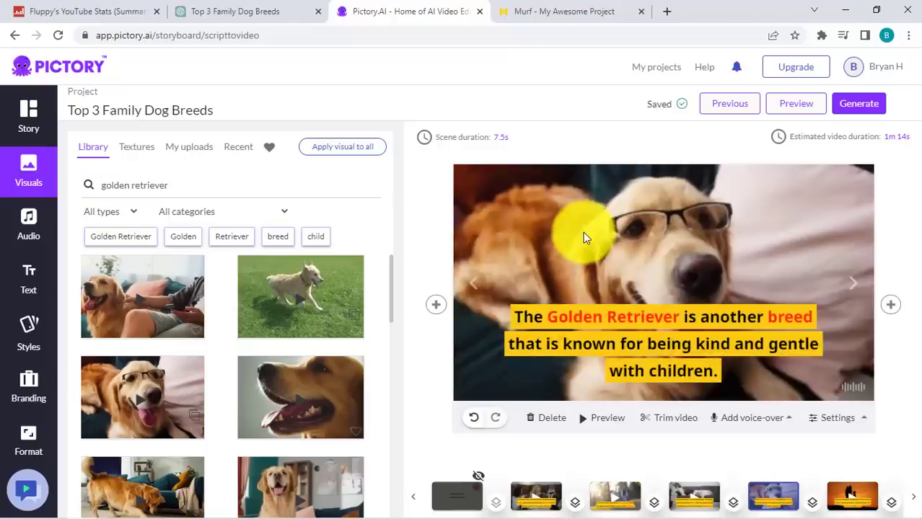
# - Replace the visual of scene 5 with the golden retriever clip showing the dog beside a person on a couch
pyautogui.click(28, 112)
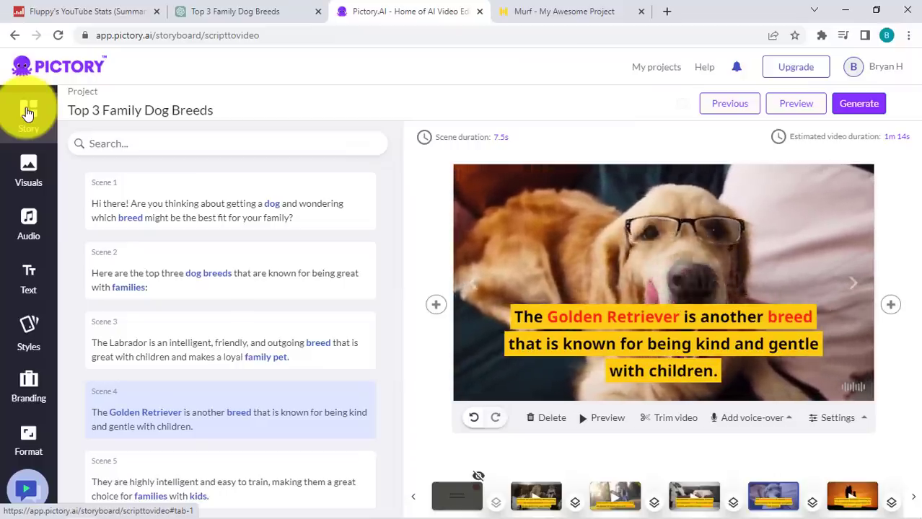
pyautogui.click(261, 482)
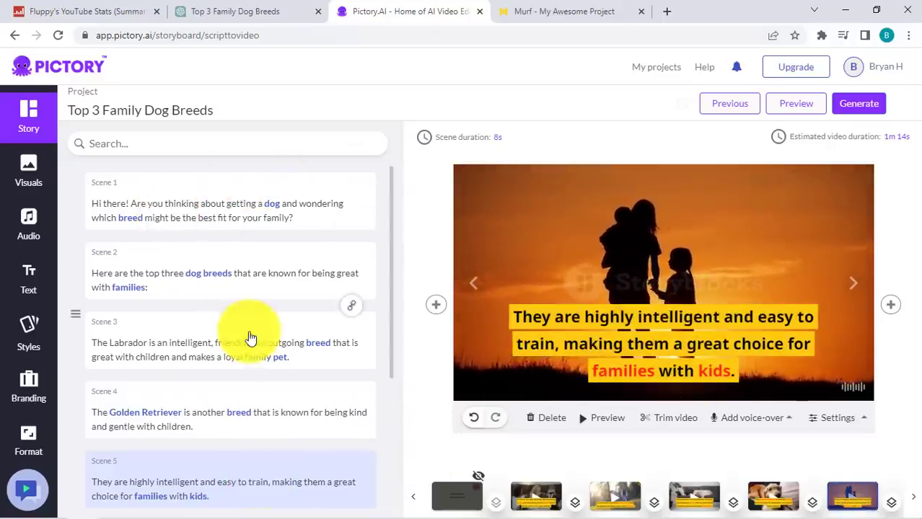
pyautogui.scroll(-1, 250, 339)
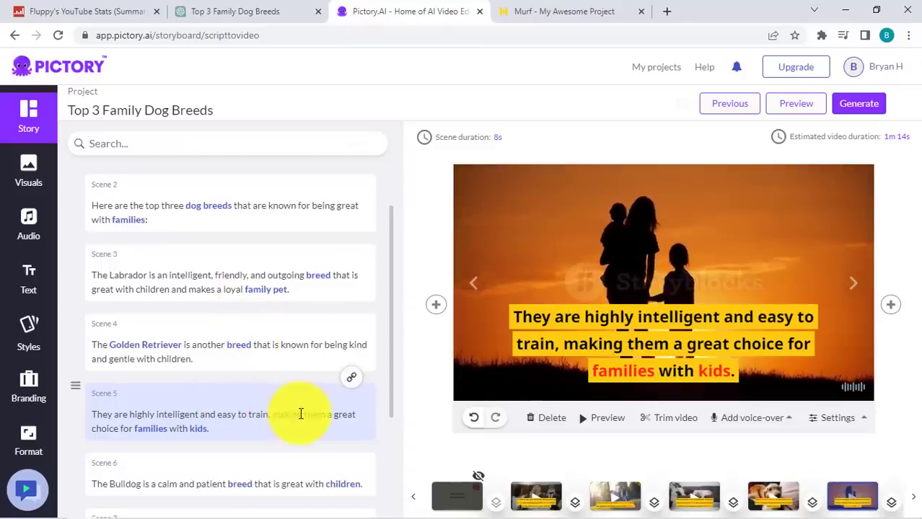
pyautogui.click(29, 165)
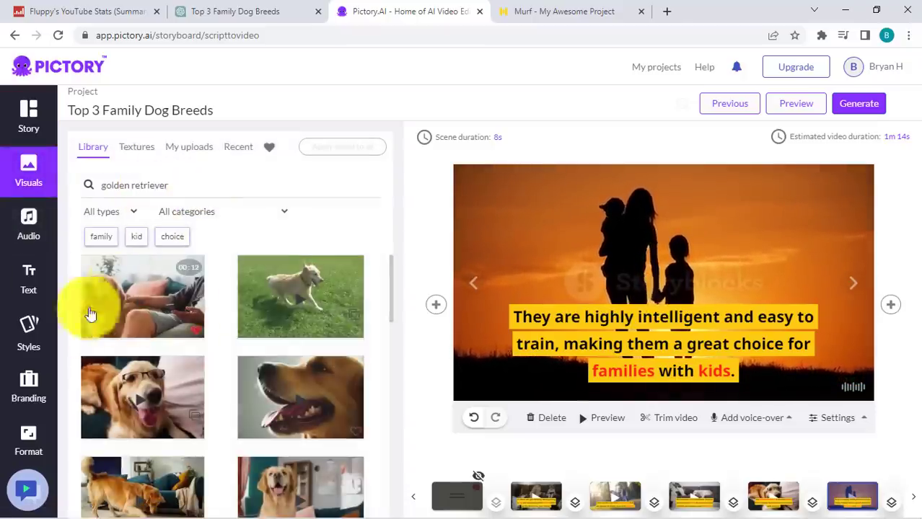
pyautogui.click(143, 303)
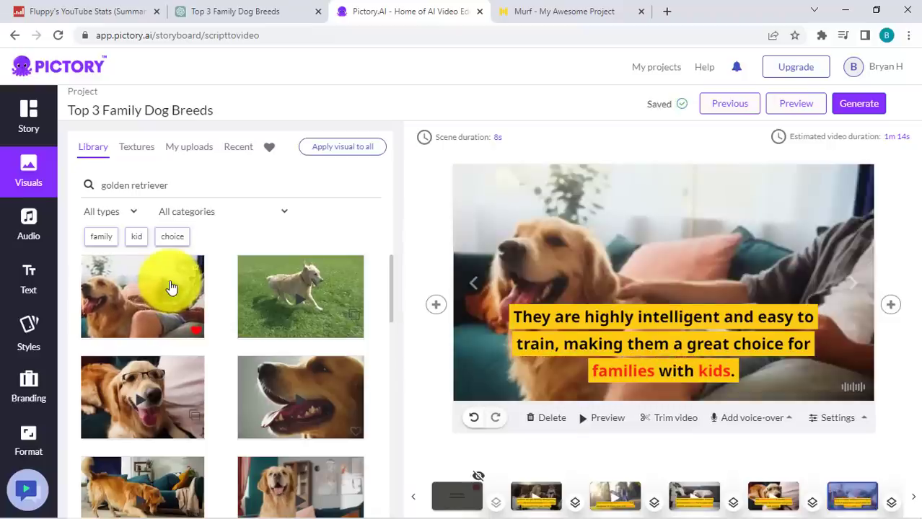
# - Search the visuals library for "bulldog" and set scene 6's visual to the clip of a woman petting a bulldog on the pavement
pyautogui.click(28, 116)
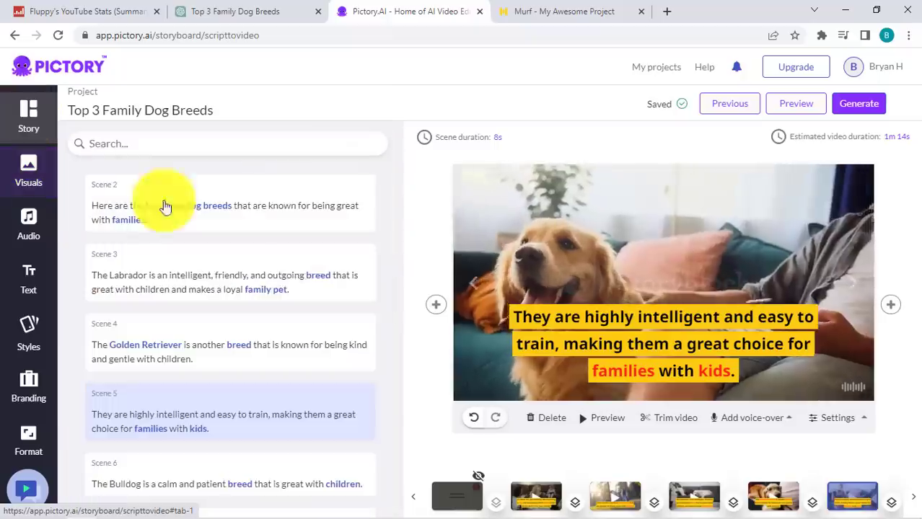
pyautogui.scroll(-2, 305, 339)
pyautogui.click(248, 337)
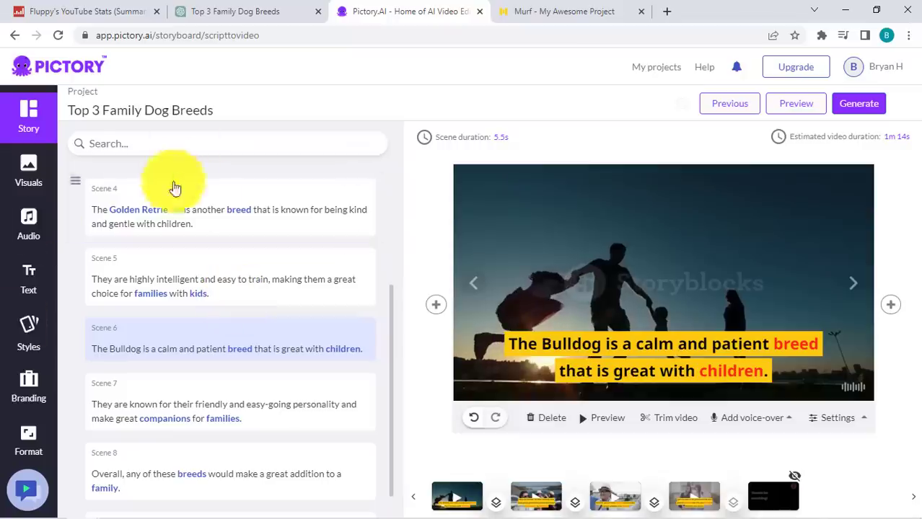
pyautogui.click(31, 180)
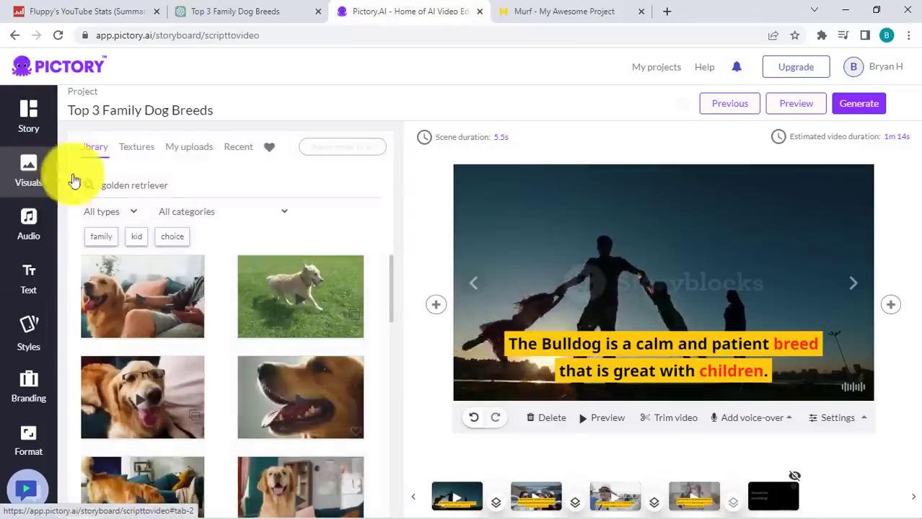
pyautogui.doubleClick(153, 180)
pyautogui.press('BackSpace')
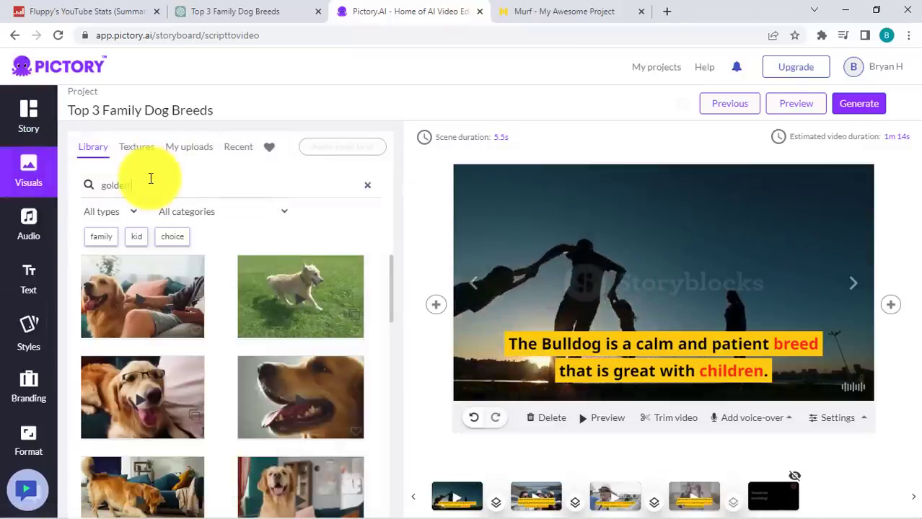
pyautogui.press('BackSpace')
pyautogui.write('bull')
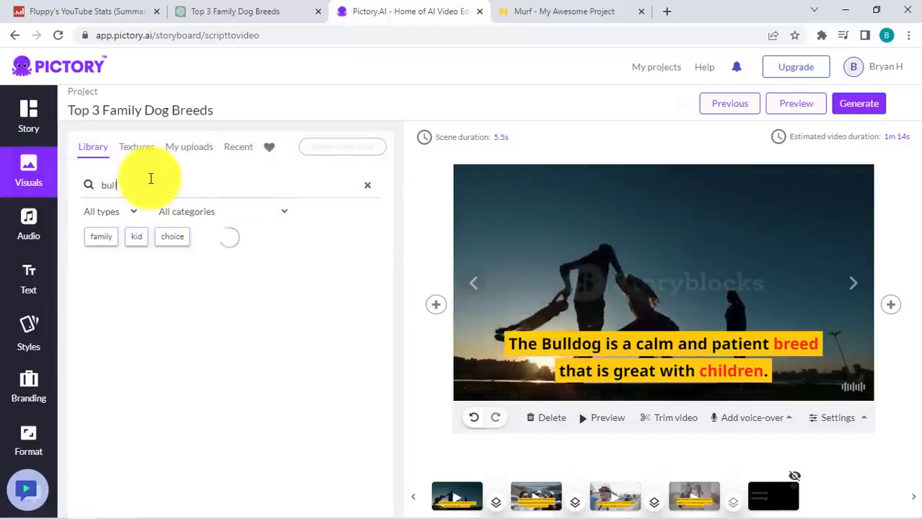
pyautogui.write('dog')
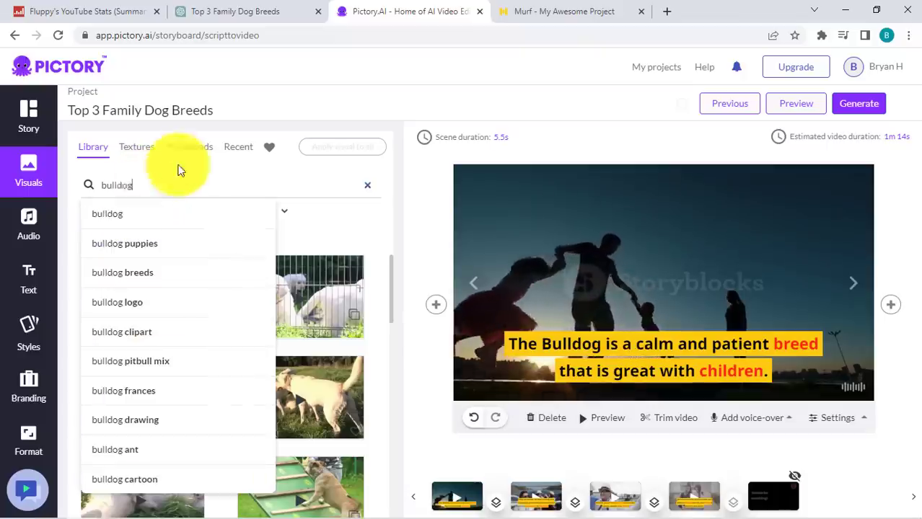
pyautogui.click(118, 214)
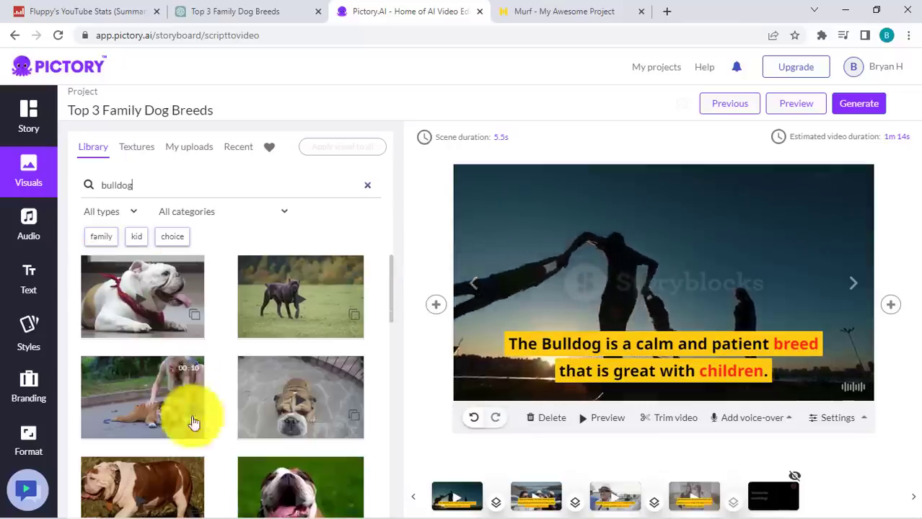
pyautogui.click(139, 404)
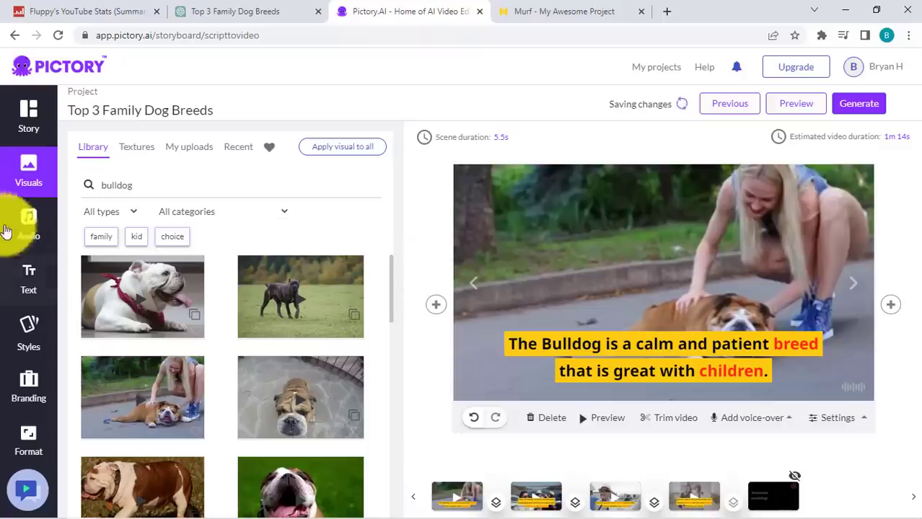
# - Search the visuals library for "bulldog puppies" and set scene 7's visual to the clip of two dogs wearing collars beside office chairs
pyautogui.click(27, 116)
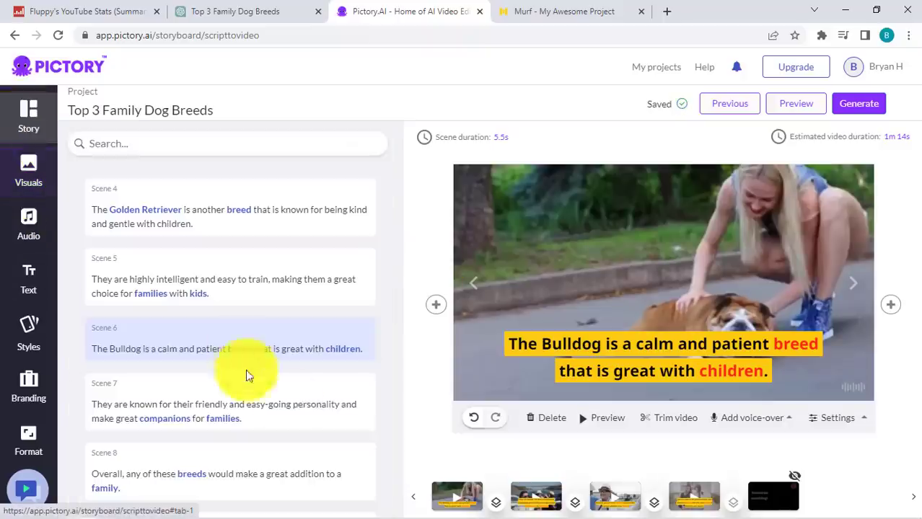
pyautogui.click(293, 406)
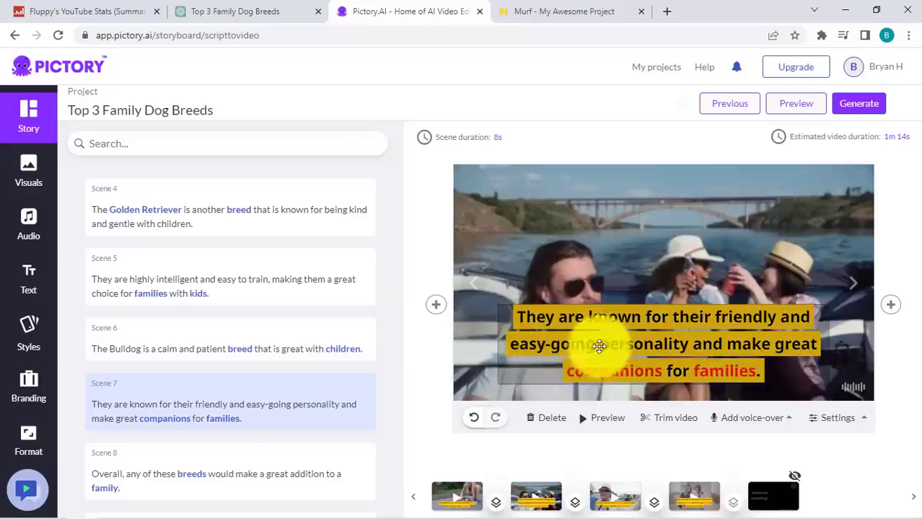
pyautogui.click(19, 176)
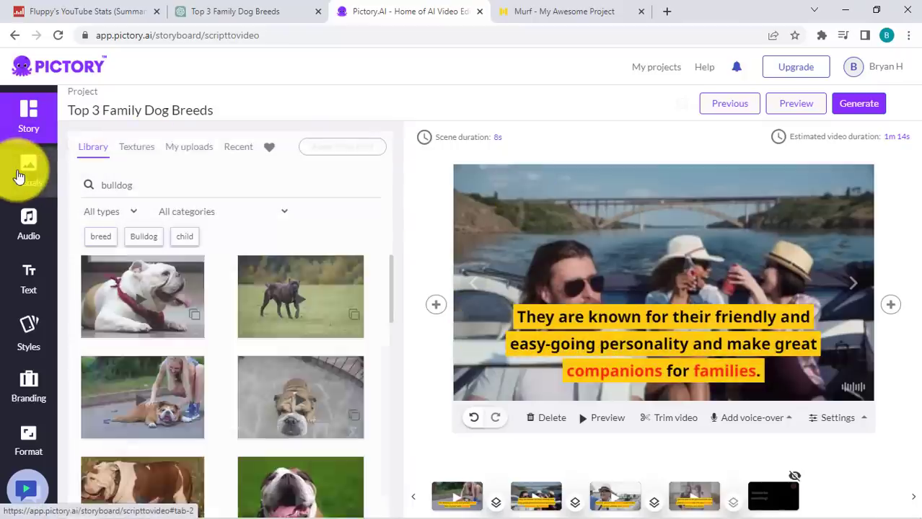
pyautogui.click(154, 186)
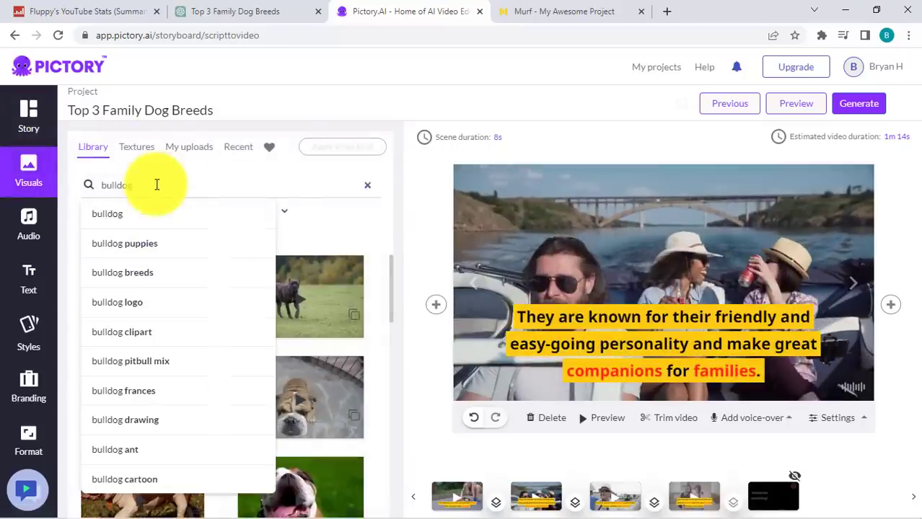
pyautogui.click(157, 245)
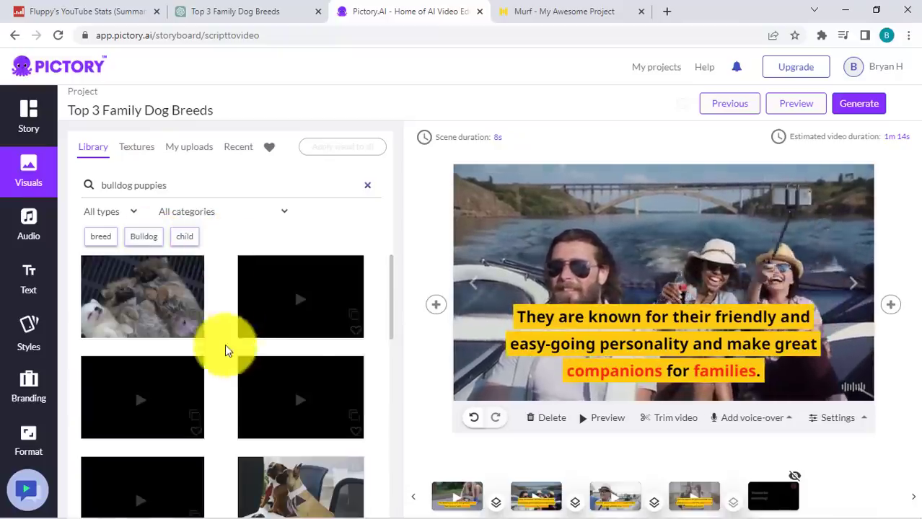
pyautogui.scroll(-1, 234, 291)
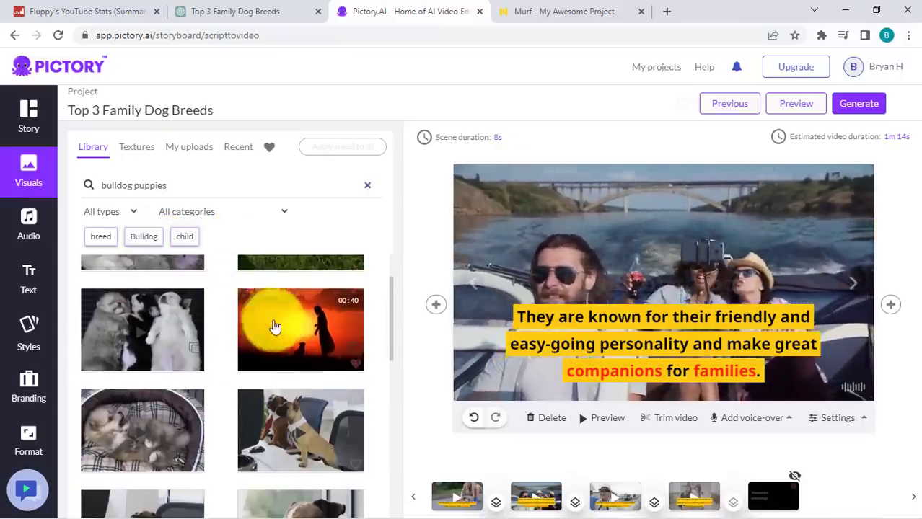
pyautogui.click(306, 437)
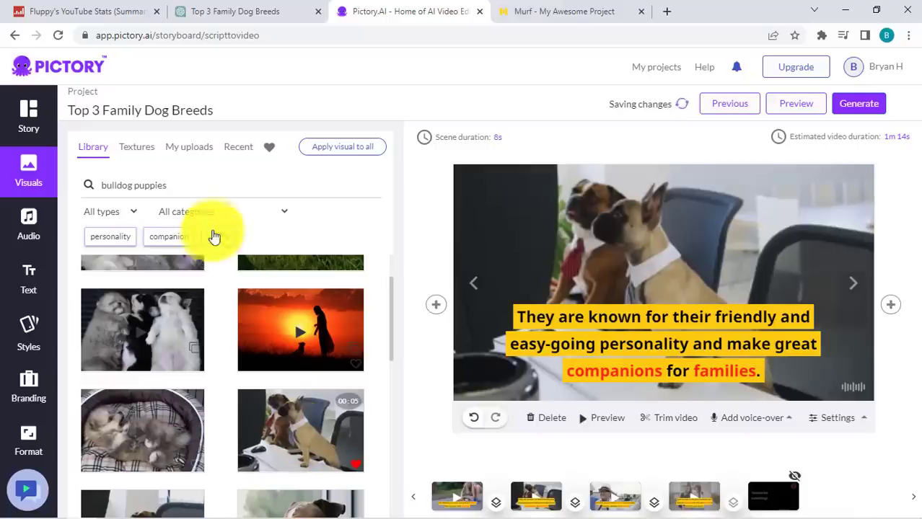
# - Search the visuals library for "dogs" and set scene 8's visual to the clip of two dogs playing on grass near a person
pyautogui.click(26, 114)
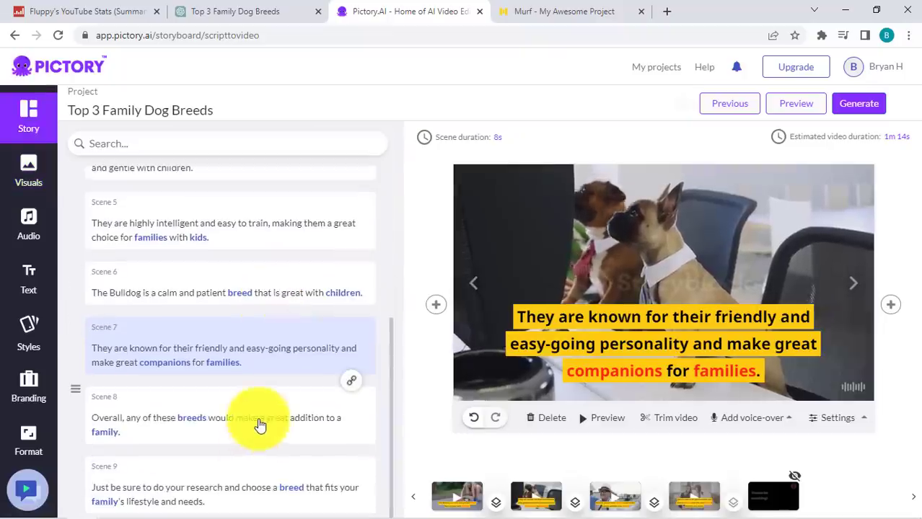
pyautogui.click(261, 426)
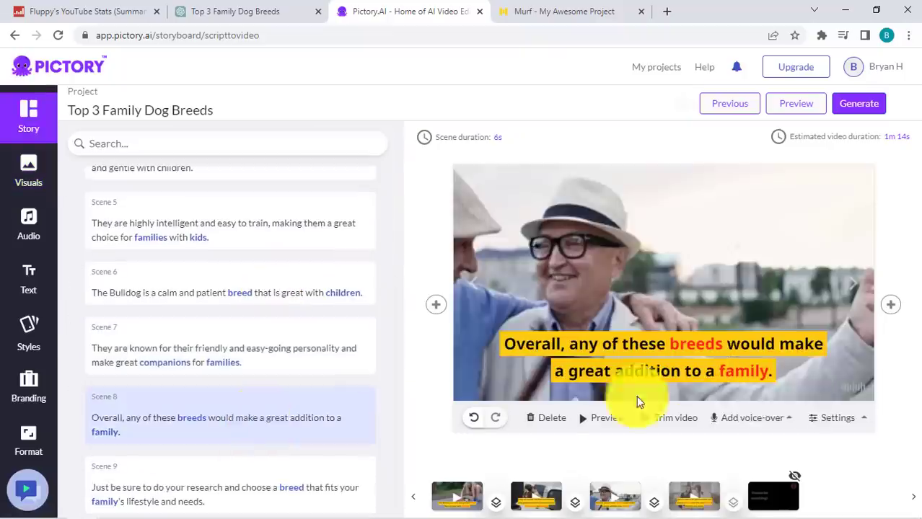
pyautogui.scroll(-1, 318, 380)
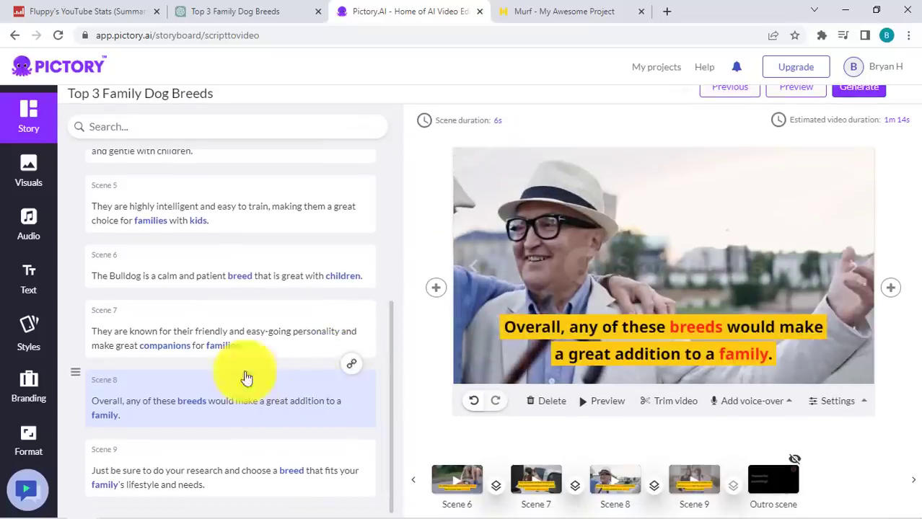
pyautogui.click(28, 173)
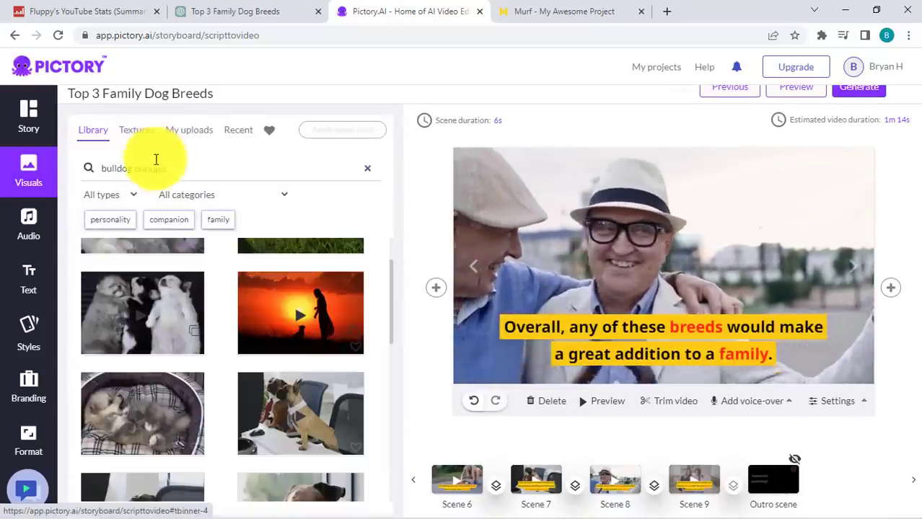
pyautogui.doubleClick(157, 167)
pyautogui.write('dogs')
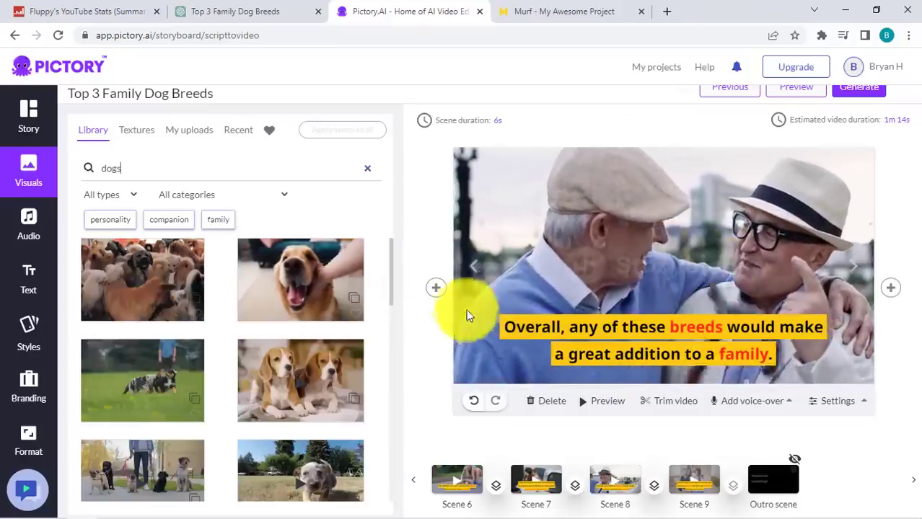
pyautogui.scroll(-1, 309, 288)
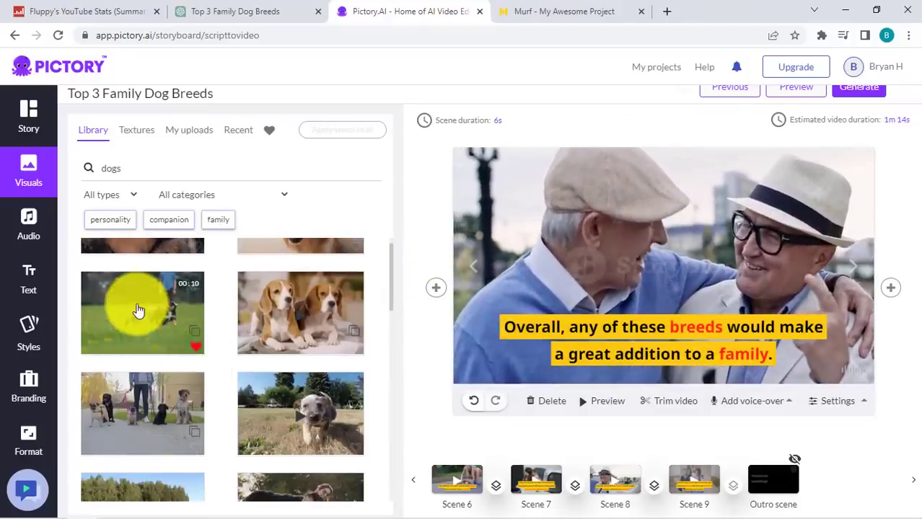
pyautogui.click(106, 294)
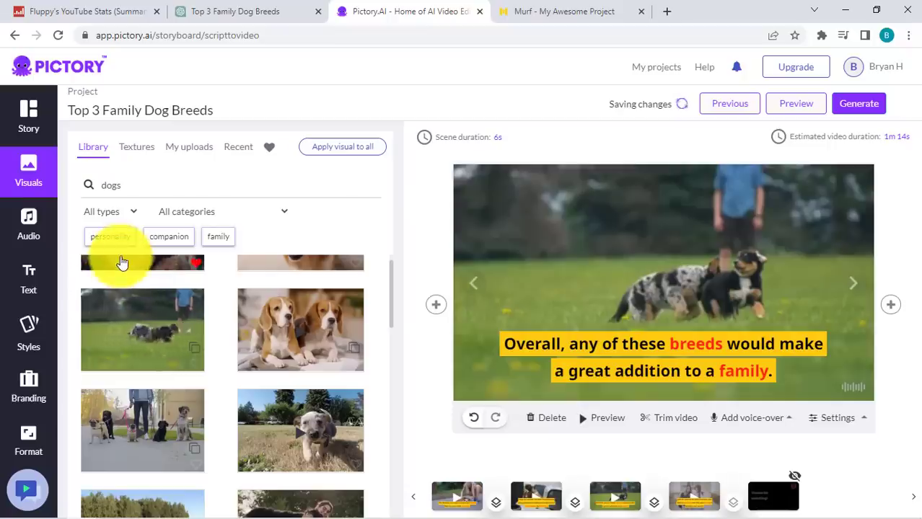
# - Check the visual of scene 9 and open the background music library
pyautogui.click(30, 109)
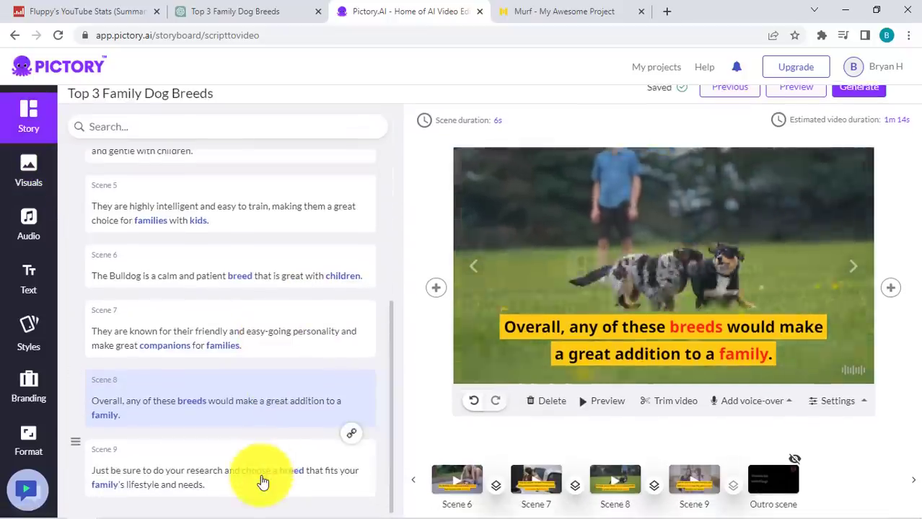
pyautogui.click(262, 481)
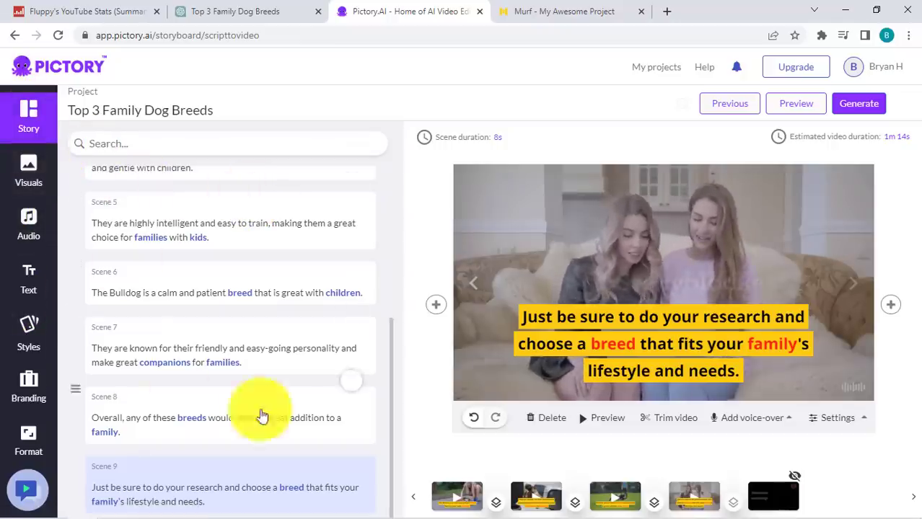
pyautogui.click(26, 170)
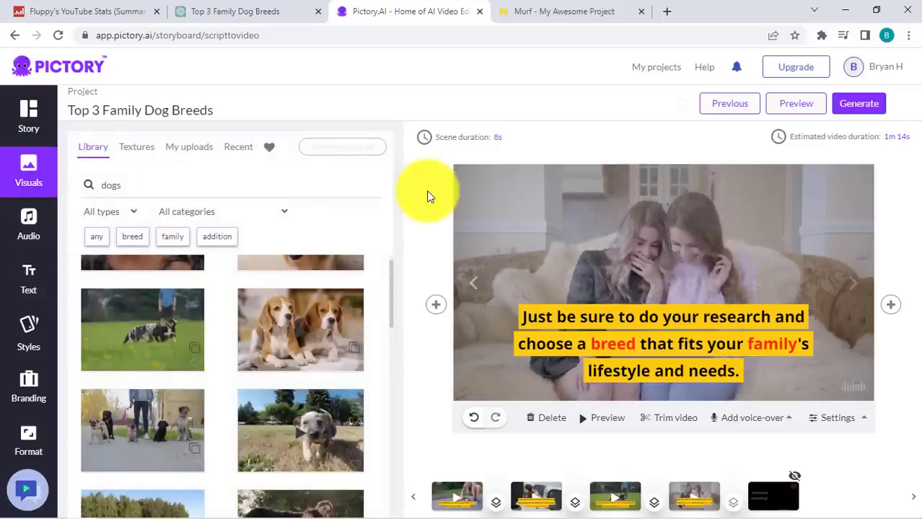
pyautogui.click(21, 225)
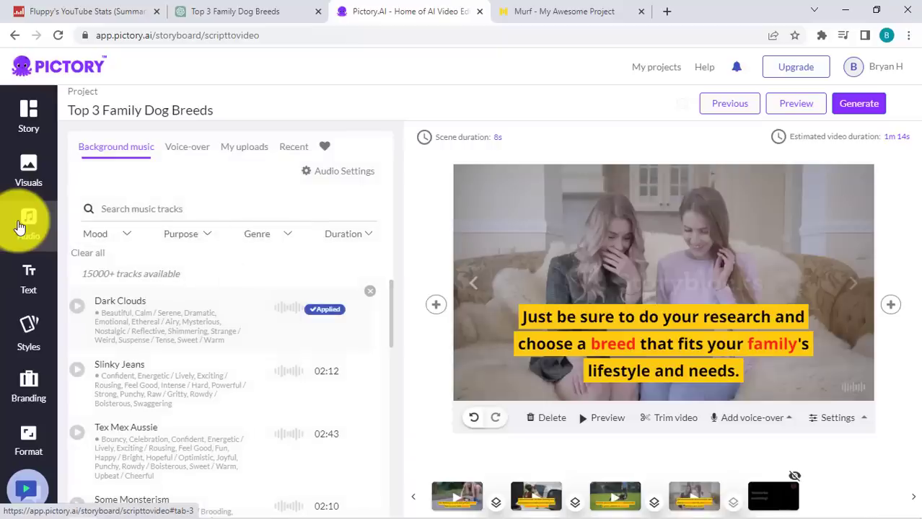
pyautogui.click(556, 6)
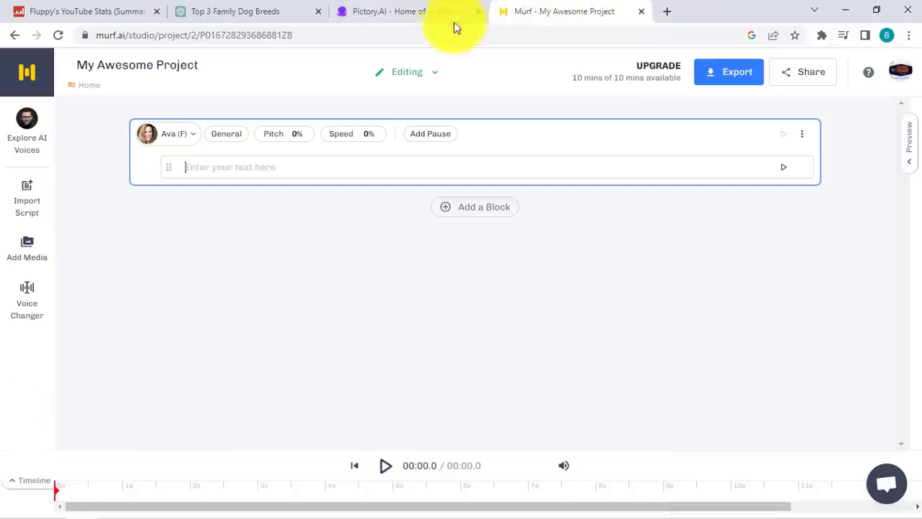
pyautogui.click(427, 11)
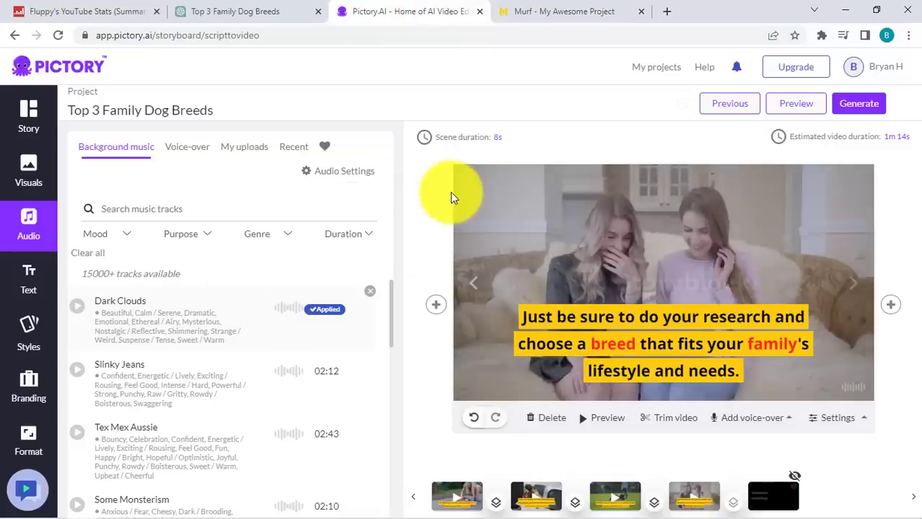
pyautogui.click(542, 9)
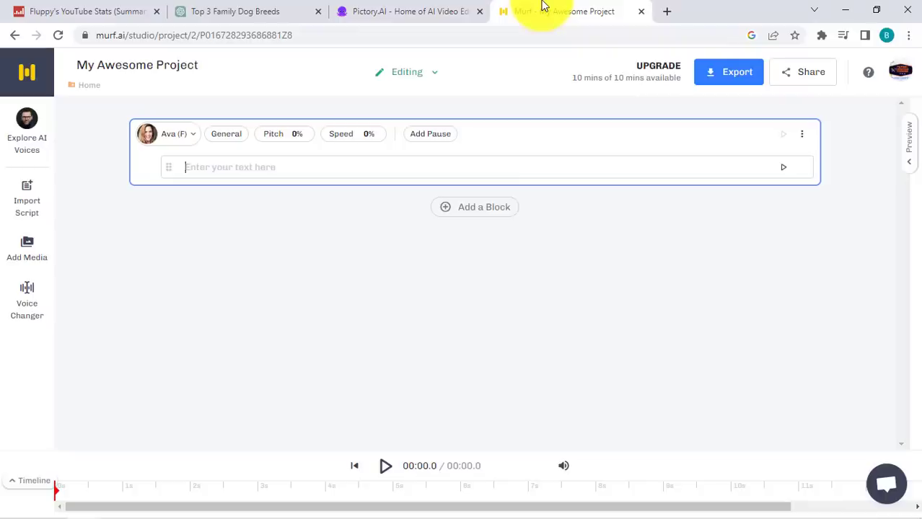
pyautogui.click(431, 9)
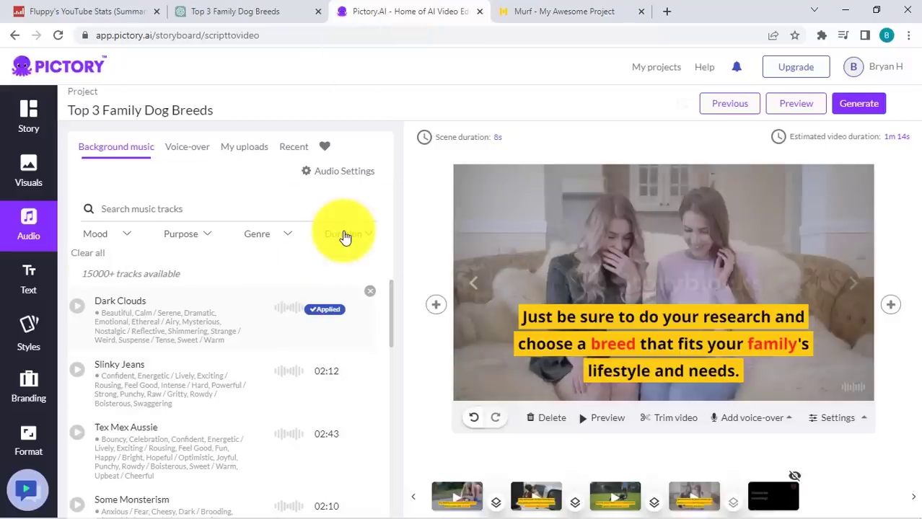
pyautogui.click(546, 10)
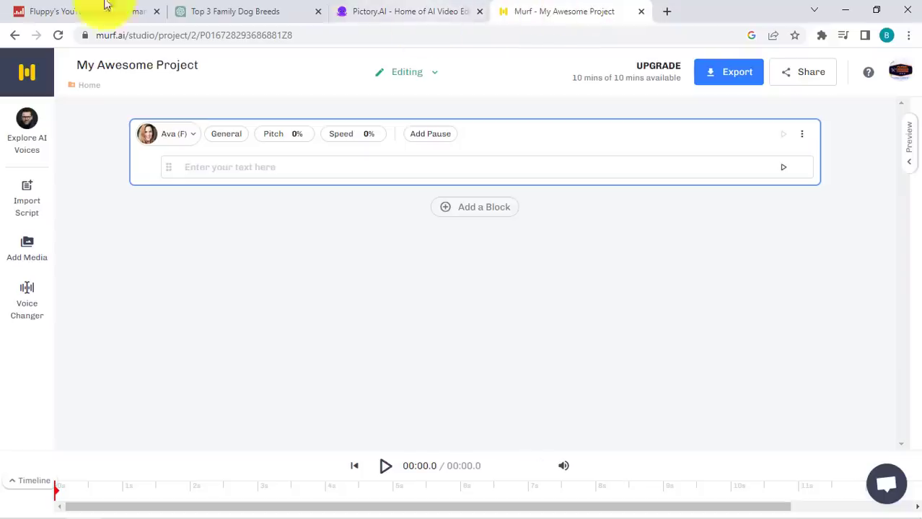
pyautogui.click(432, 7)
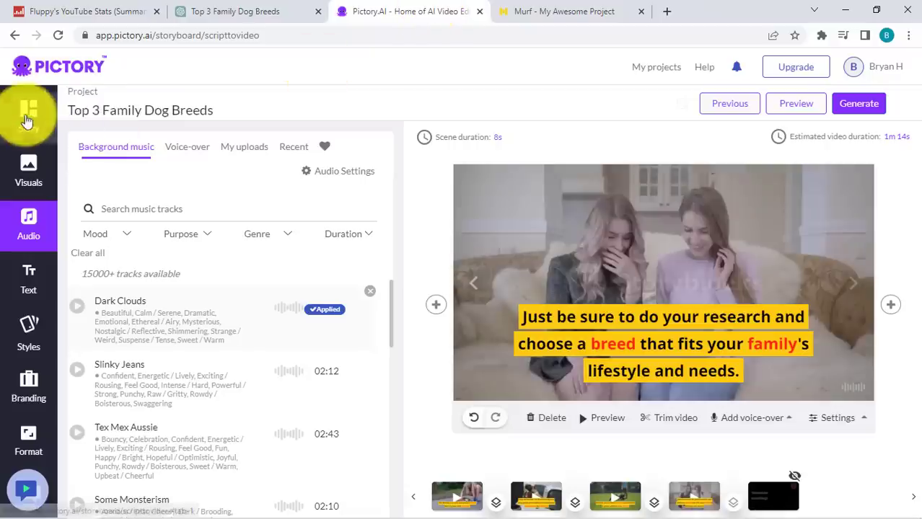
# - Switch to the Murf project and paste the dog breeds script into the empty block, split by paragraphs
pyautogui.click(591, 8)
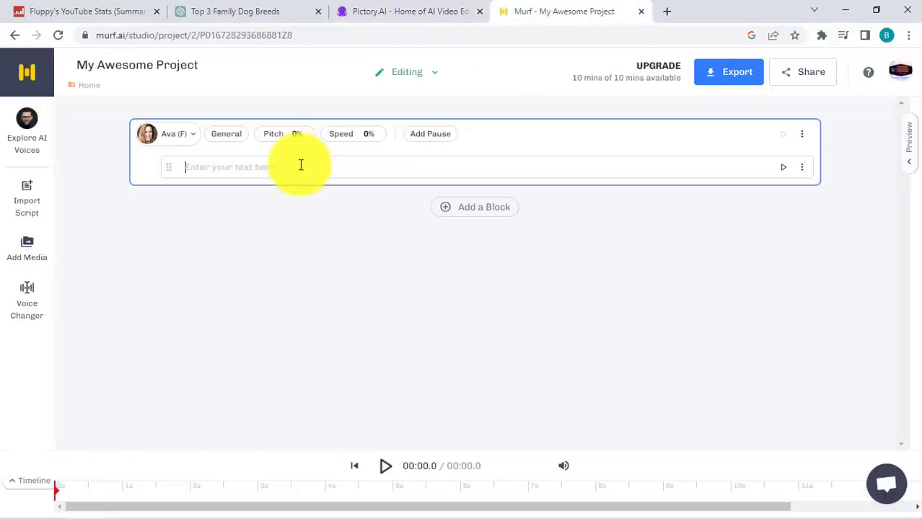
pyautogui.hotkey('ctrl', 'v')
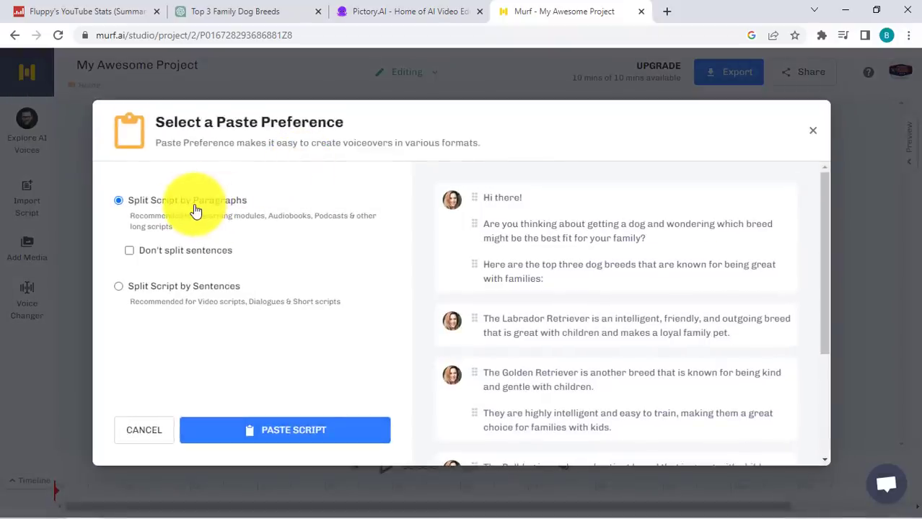
pyautogui.click(308, 433)
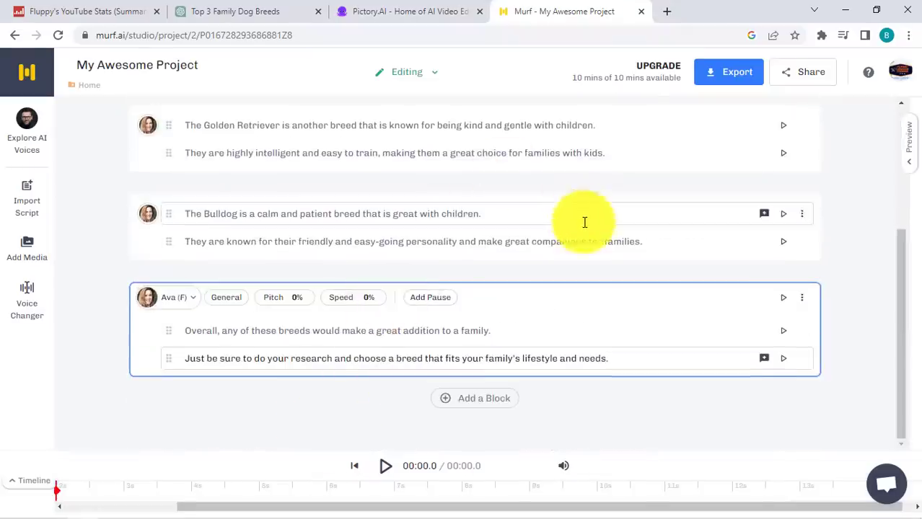
# - Delete the word "Retriever" from the Labrador sentence in the voice-over script
pyautogui.scroll(3, 584, 222)
pyautogui.click(271, 254)
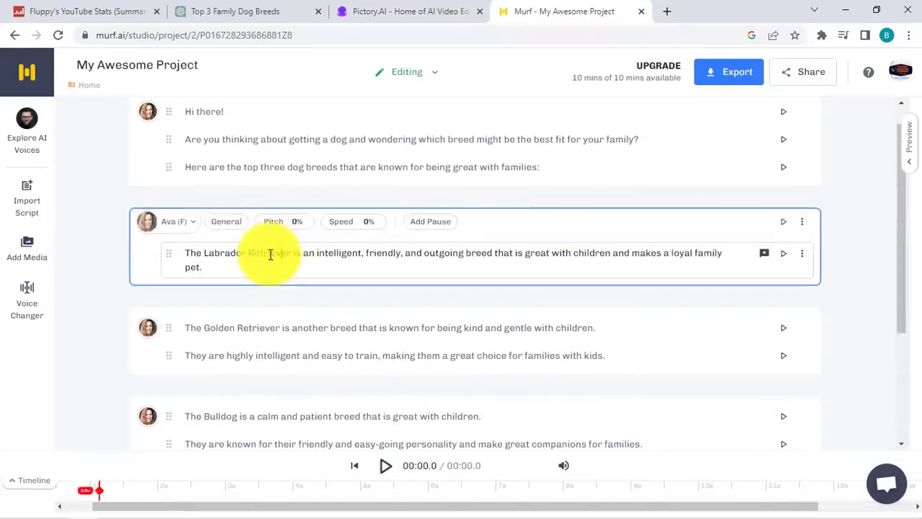
pyautogui.doubleClick(270, 253)
pyautogui.press('BackSpace')
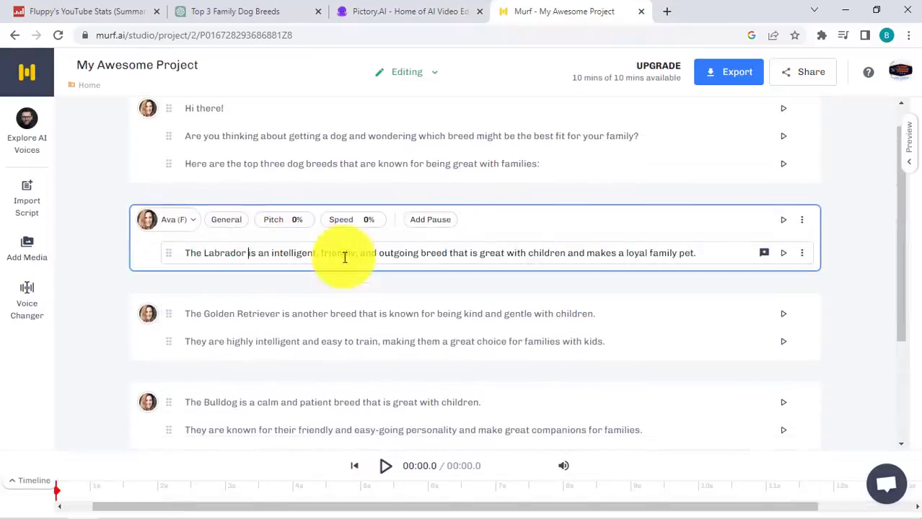
pyautogui.click(859, 261)
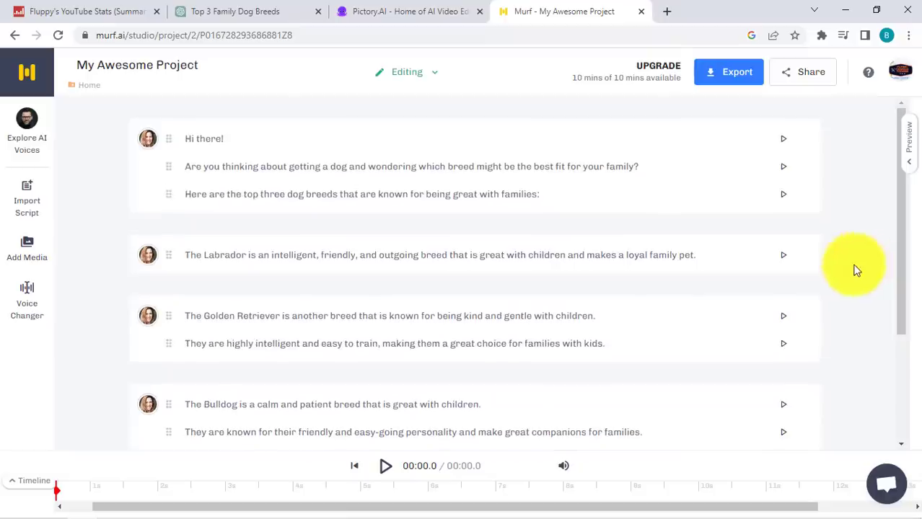
# - Review the voice-over script and browse the available AI voices for its first block
pyautogui.scroll(-3, 856, 271)
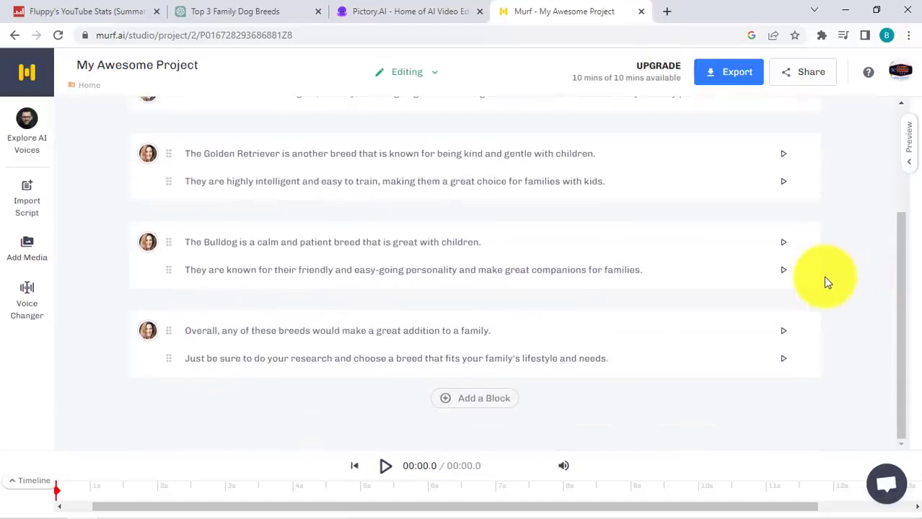
pyautogui.scroll(3, 825, 278)
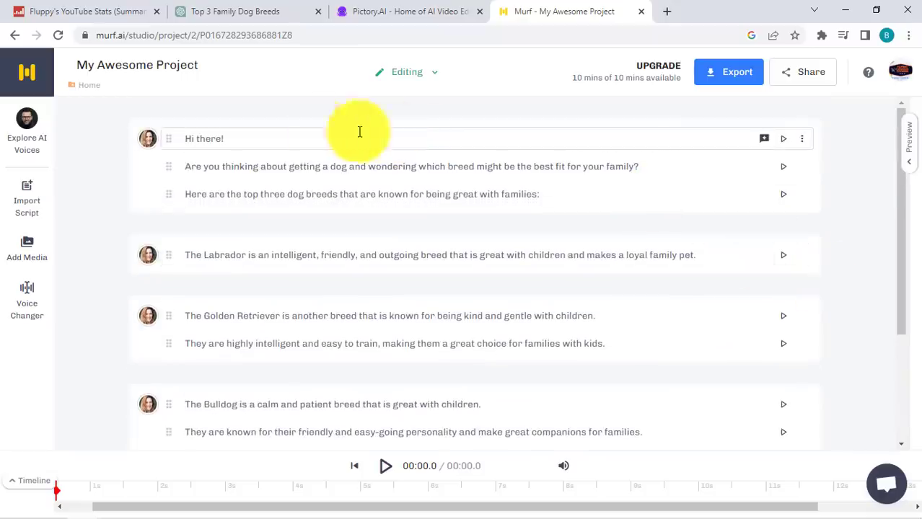
pyautogui.click(148, 139)
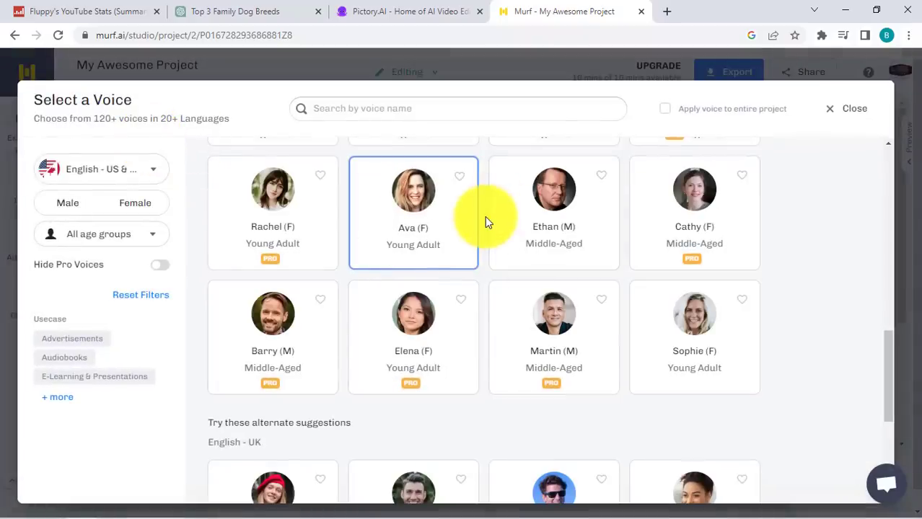
pyautogui.scroll(10, 793, 308)
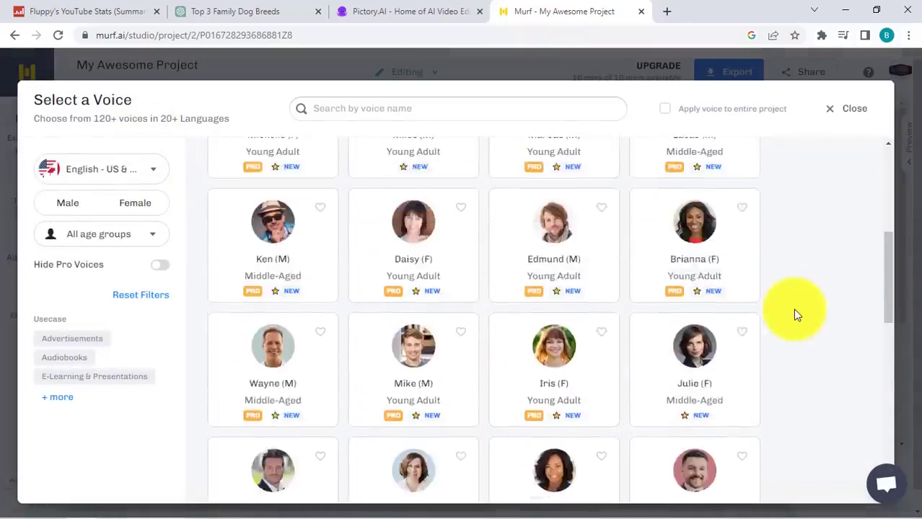
pyautogui.scroll(1, 792, 308)
pyautogui.moveTo(304, 248)
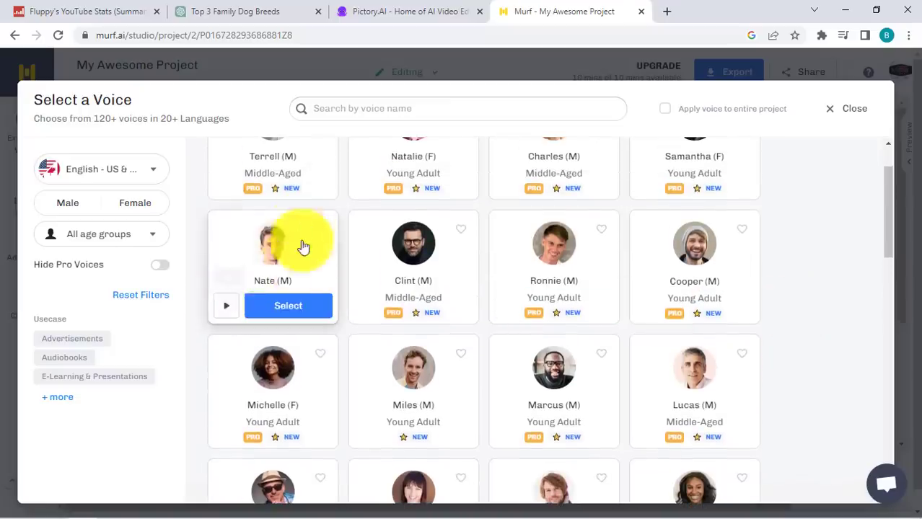
pyautogui.scroll(-5, 779, 317)
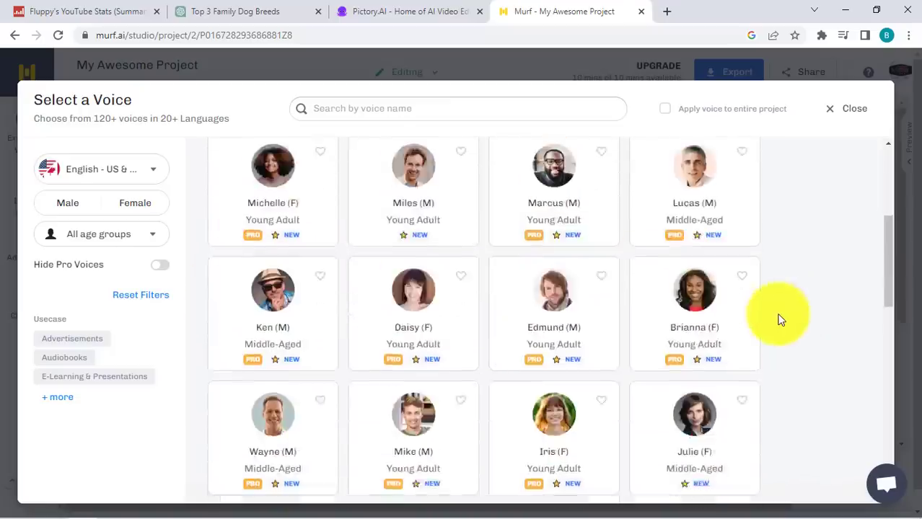
pyautogui.scroll(-4, 774, 313)
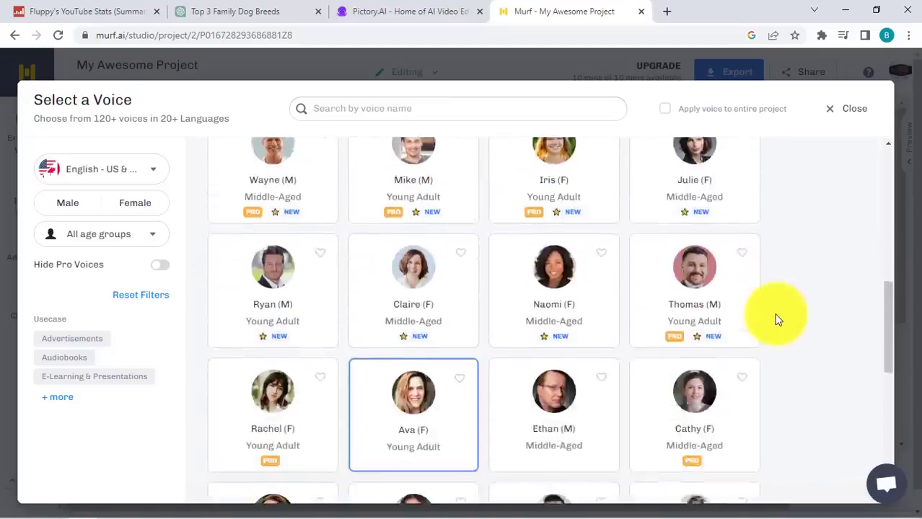
# - Listen to the sample of the Ava (F) voice and leave the voice selection
pyautogui.moveTo(397, 238)
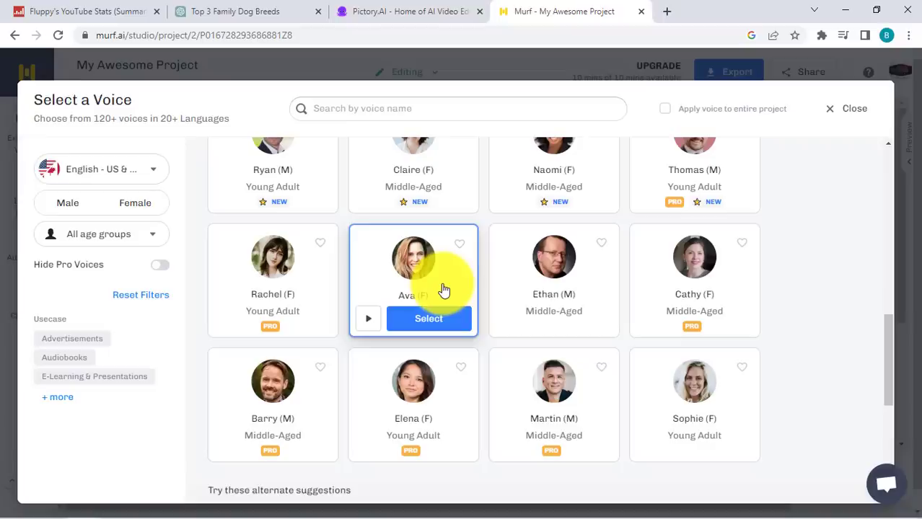
pyautogui.click(367, 325)
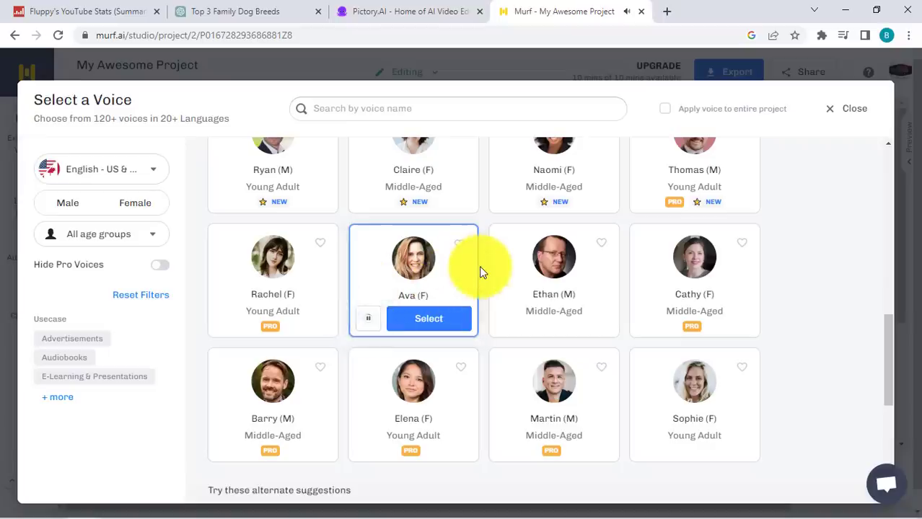
pyautogui.click(368, 323)
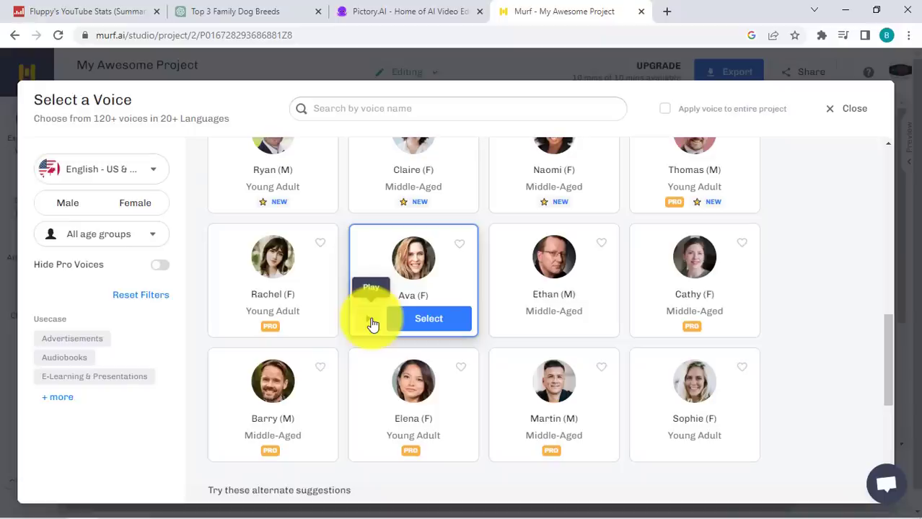
pyautogui.click(838, 110)
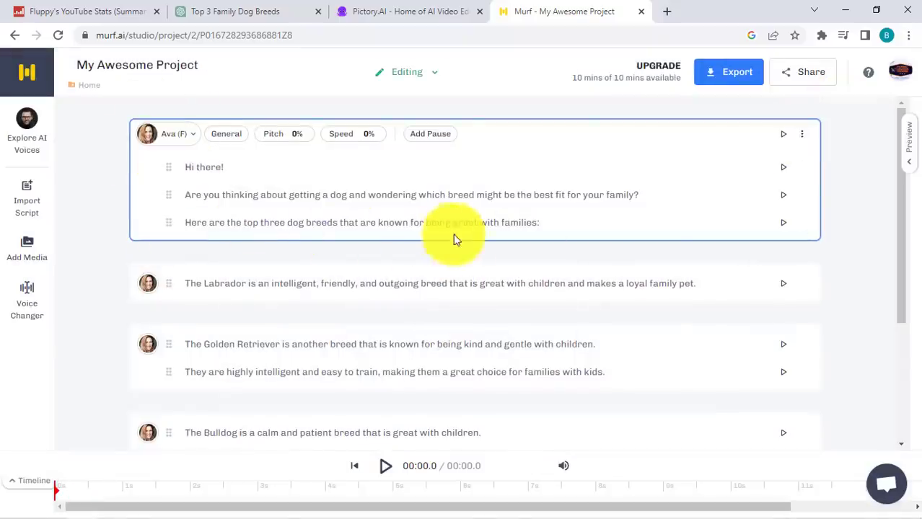
# - Generate the voice-over for the whole dog breeds script and play it back
pyautogui.click(385, 470)
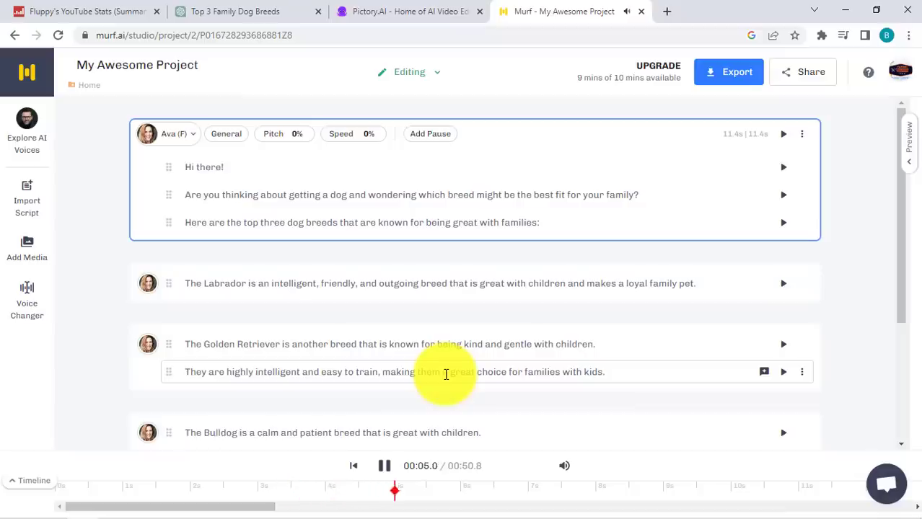
pyautogui.click(385, 467)
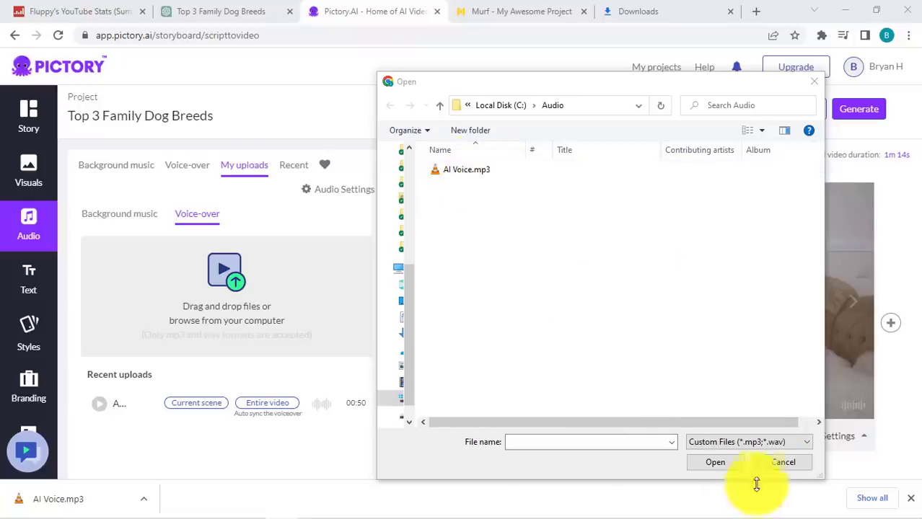
# - Apply the uploaded AI Voice.mp3 voice-over to the entire Pictory video and preview the result
pyautogui.click(782, 462)
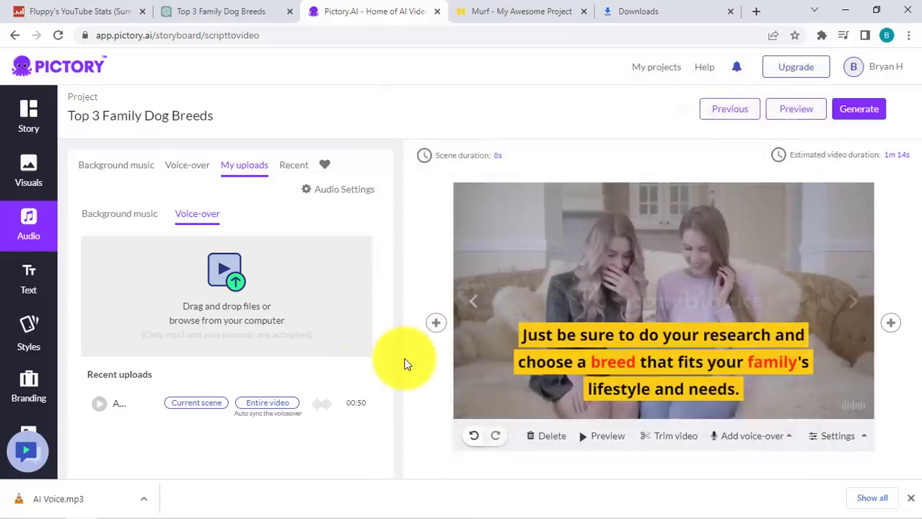
pyautogui.click(268, 403)
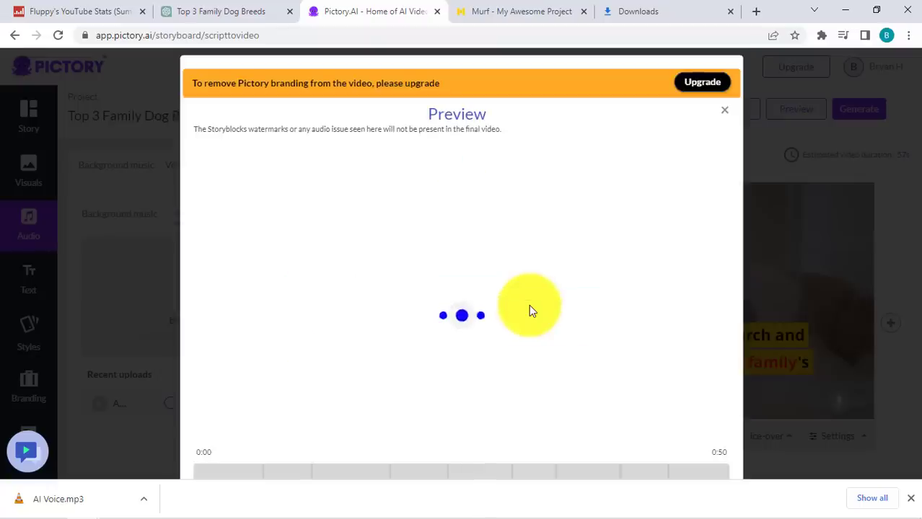
pyautogui.scroll(-1, 850, 249)
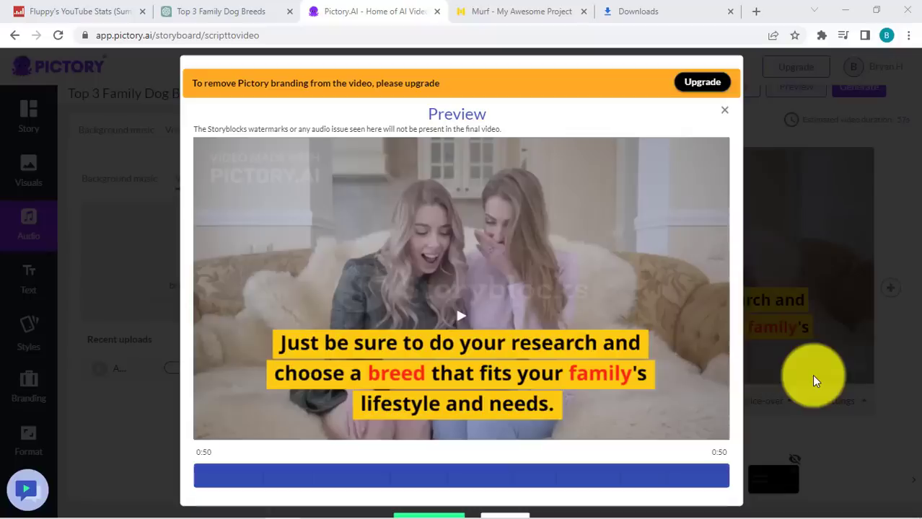
pyautogui.click(727, 111)
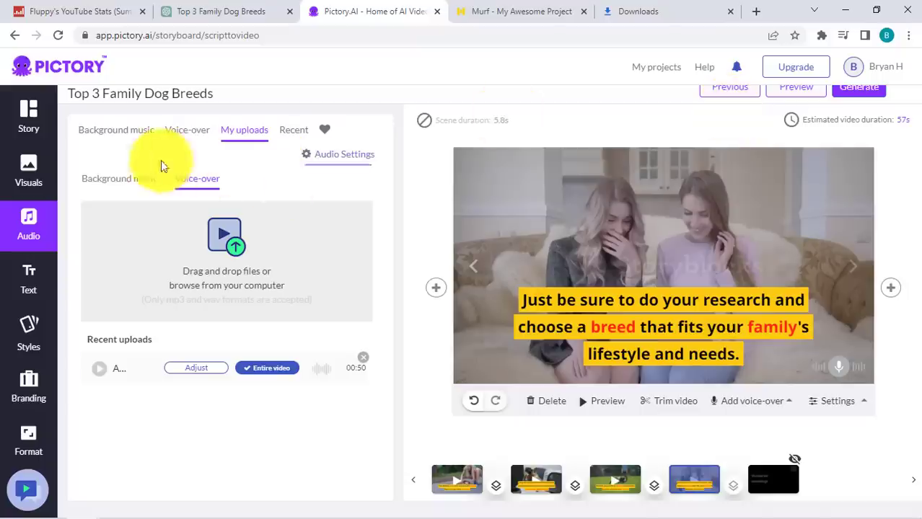
# - Set the background music volume of the video to 3%
pyautogui.click(138, 182)
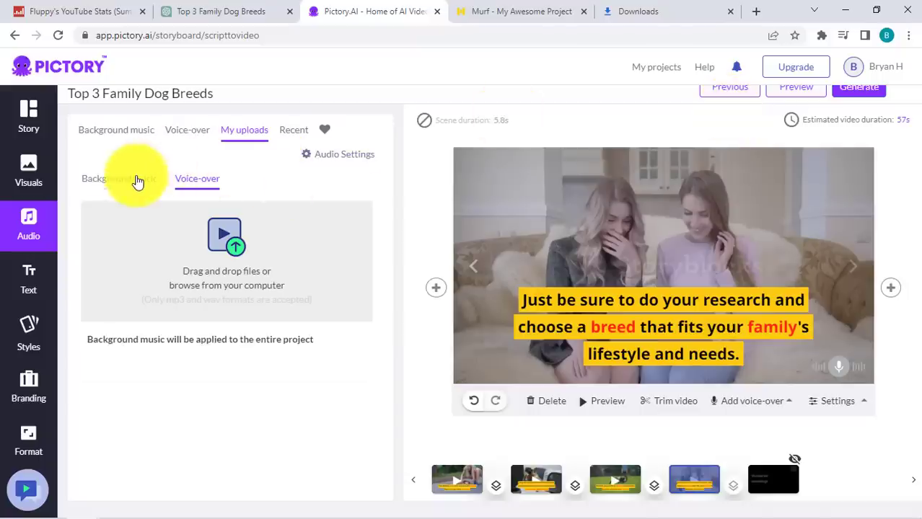
pyautogui.click(132, 134)
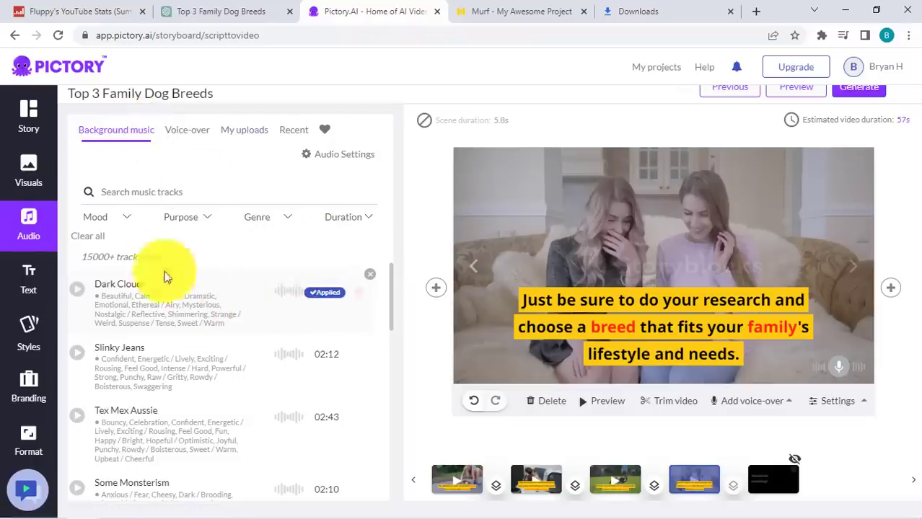
pyautogui.click(336, 165)
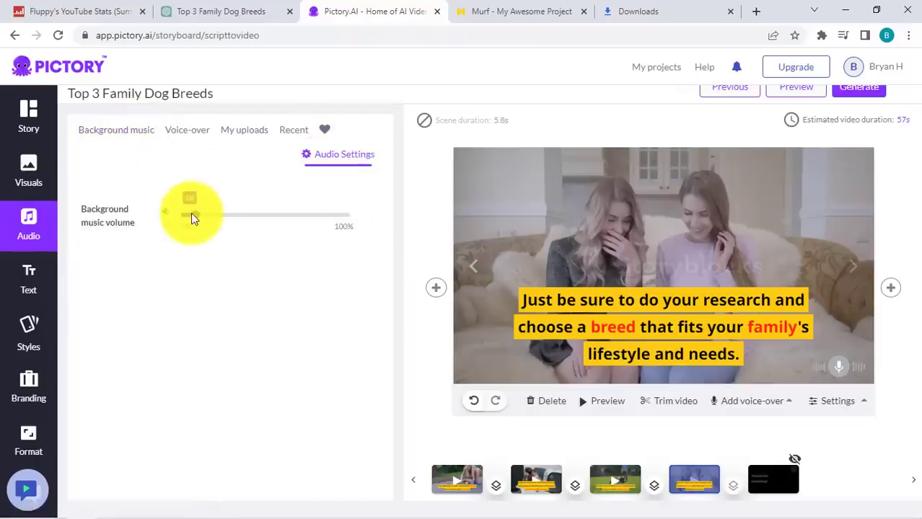
pyautogui.moveTo(191, 213); pyautogui.dragTo(188, 220)
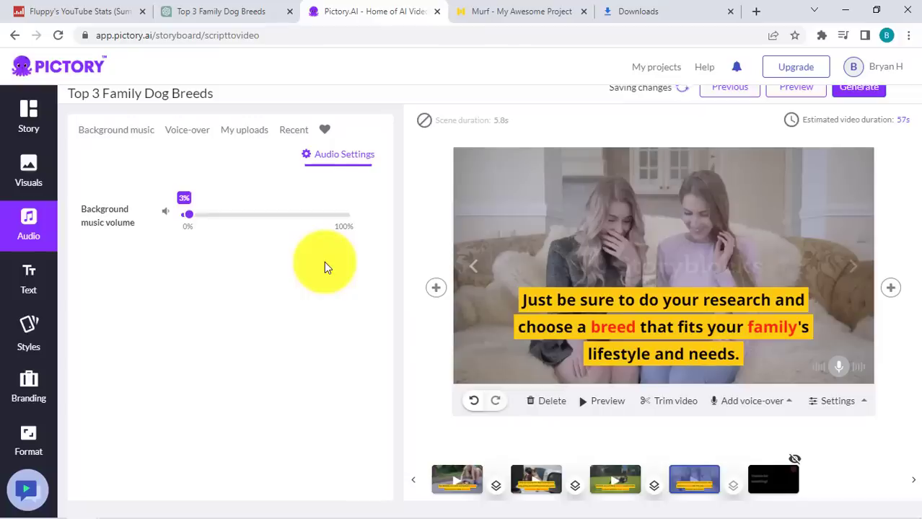
pyautogui.click(206, 13)
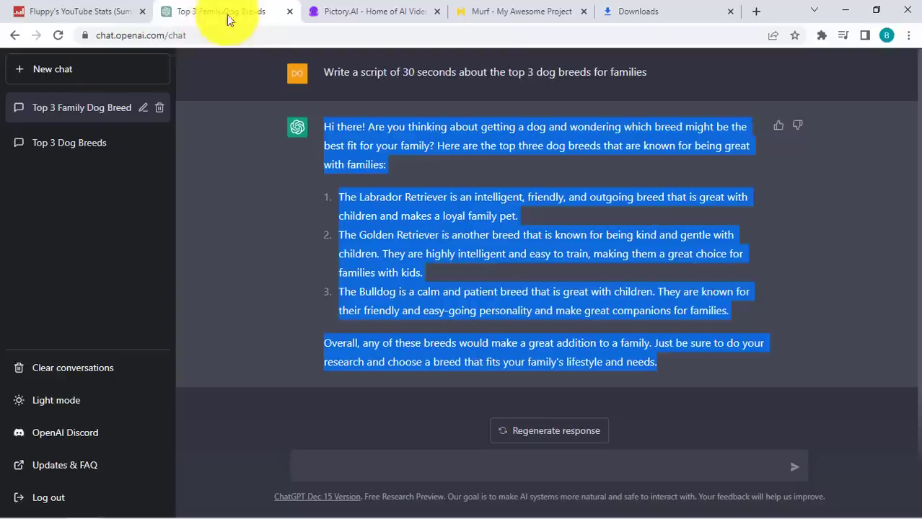
pyautogui.click(368, 13)
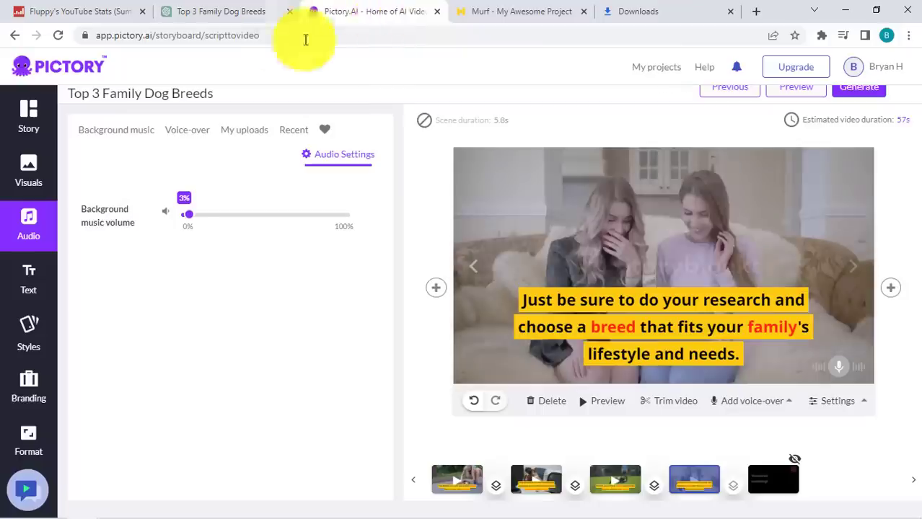
pyautogui.click(522, 14)
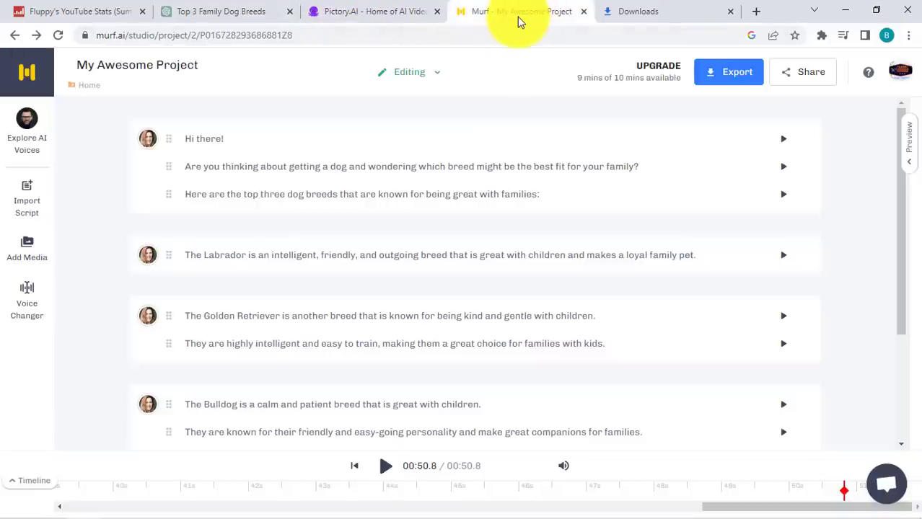
pyautogui.click(382, 17)
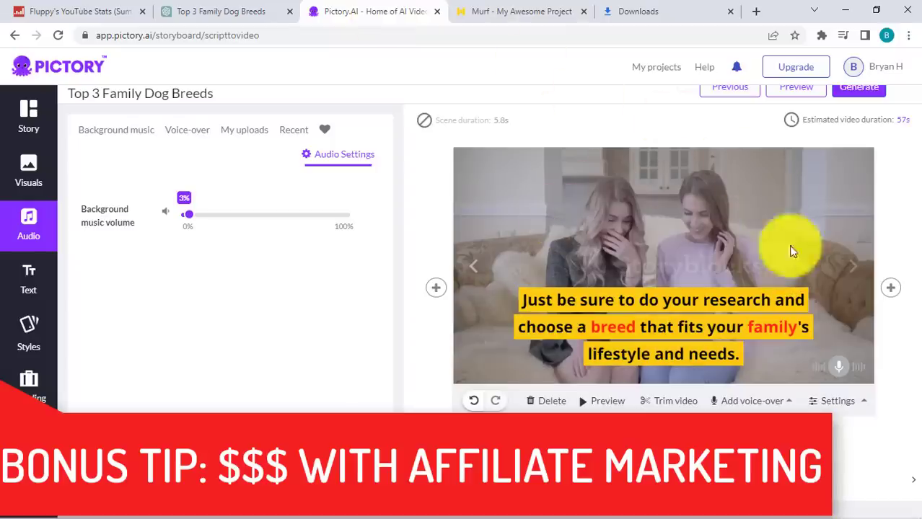
# - Switch to ChatGPT and request "Write a script of 30 seconds about the top 3 dog toys to purchase"
pyautogui.click(250, 12)
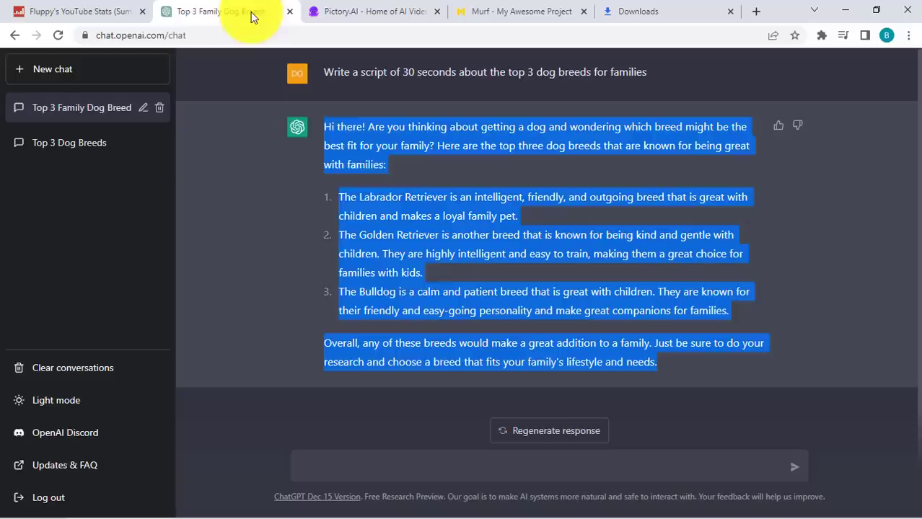
pyautogui.click(449, 466)
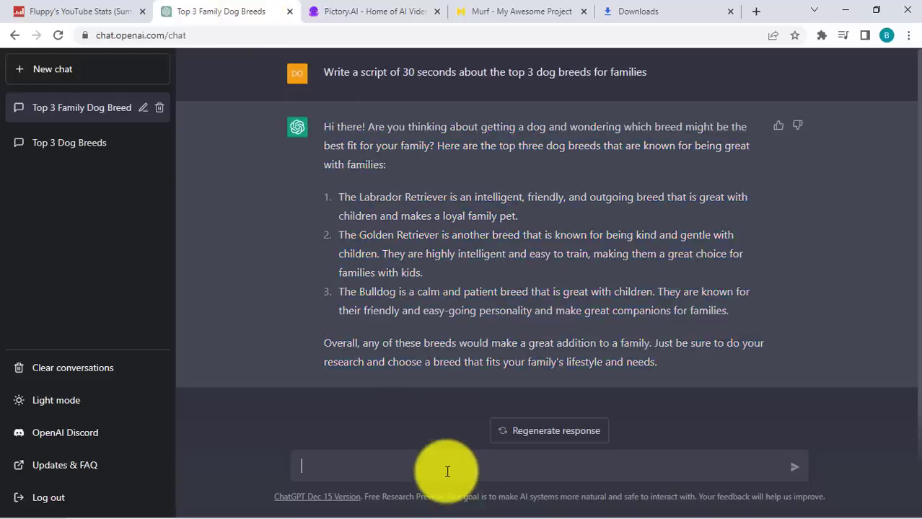
pyautogui.write('Write a script of ')
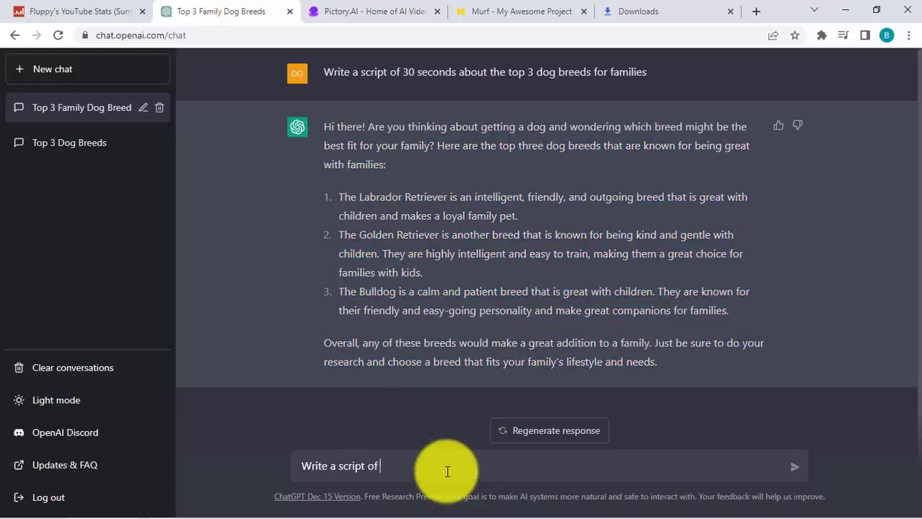
pyautogui.write('30 seconds about the ')
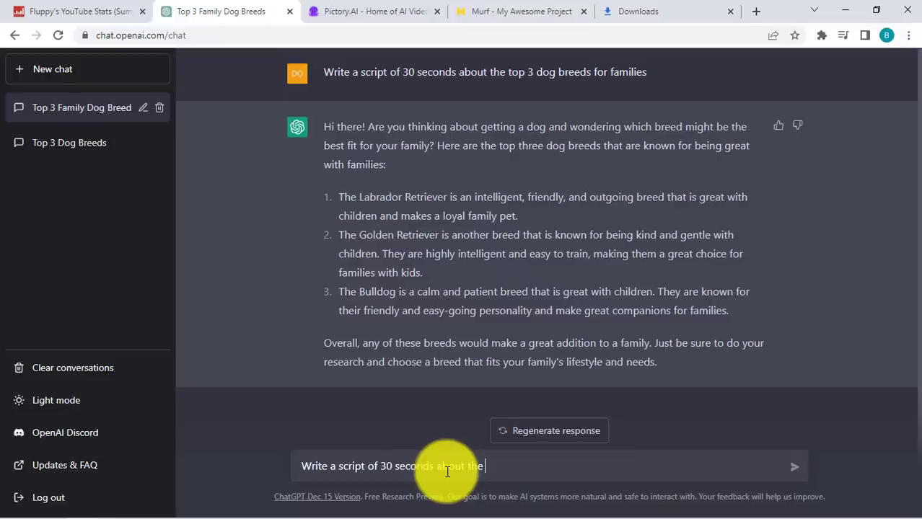
pyautogui.write('top 3 dog toys to purchase')
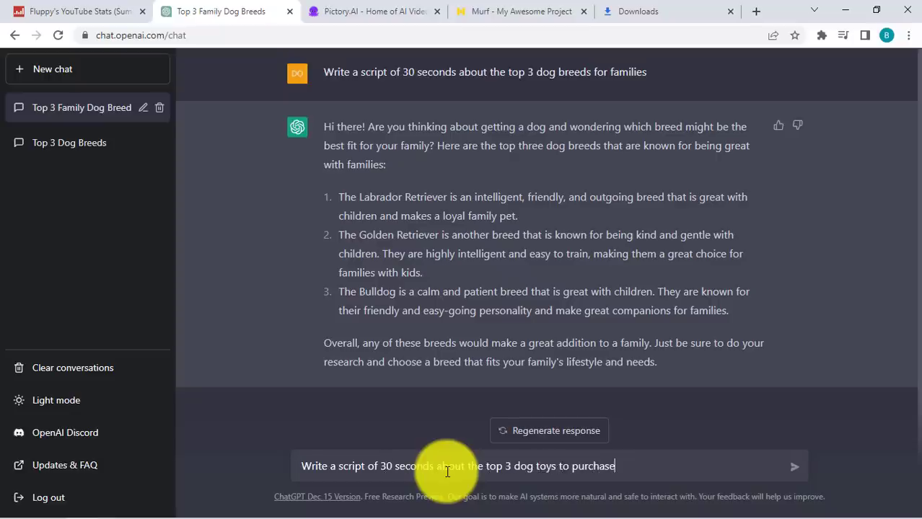
pyautogui.press('Return')
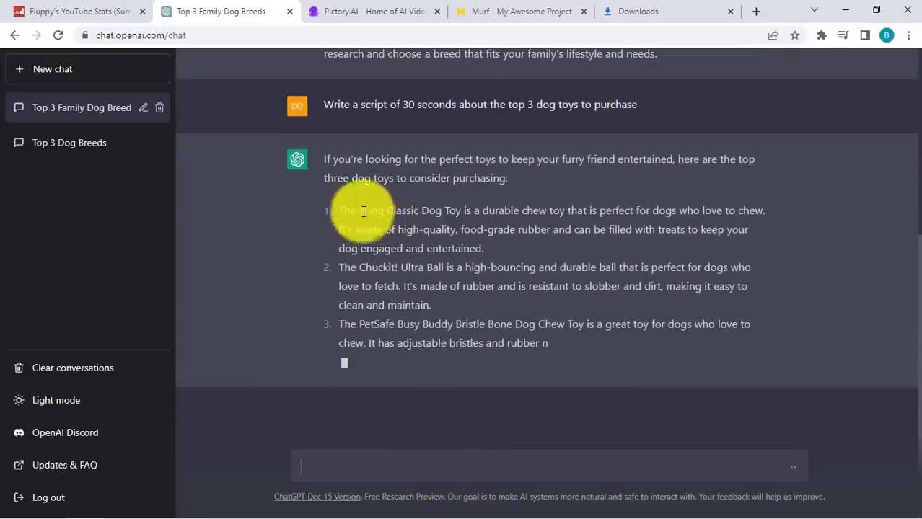
# - Examine the recommended products in the dog toys script, highlighting "Chuckit! Ultra Ball" and "PetSafe Busy Buddy Bristle Bone Dog Chew Toy"
pyautogui.moveTo(361, 211); pyautogui.dragTo(621, 230)
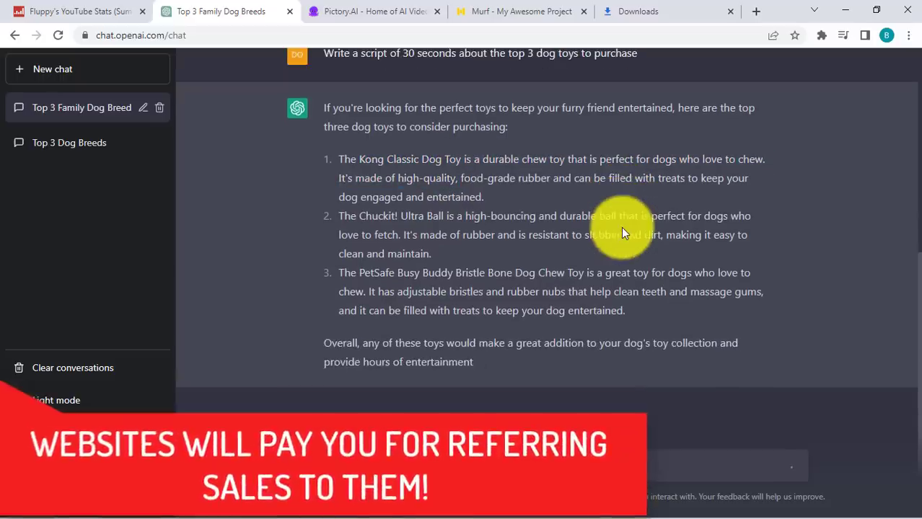
pyautogui.moveTo(362, 214); pyautogui.dragTo(445, 199)
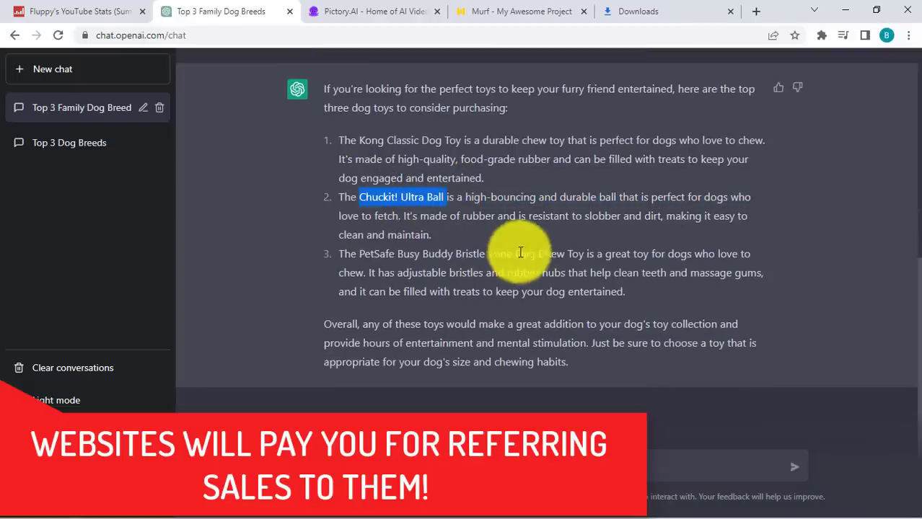
pyautogui.click(572, 254)
pyautogui.moveTo(585, 254); pyautogui.dragTo(363, 254)
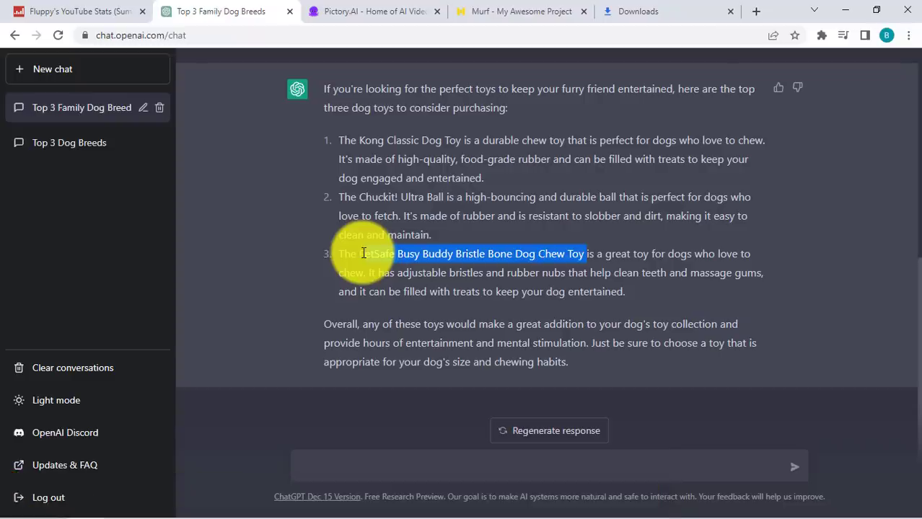
pyautogui.click(362, 254)
pyautogui.moveTo(362, 254); pyautogui.dragTo(588, 255)
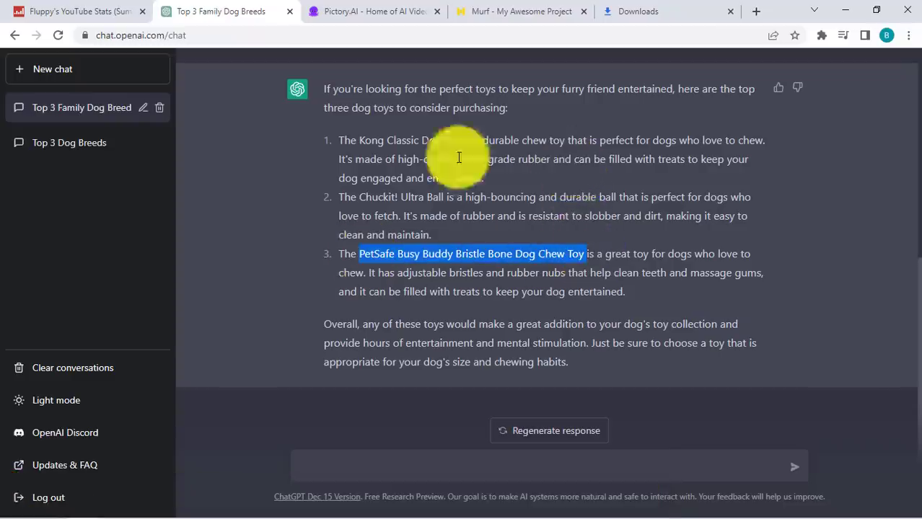
# - Glance at the Murf project and return to the ChatGPT dog toys script to highlight "Kong Classic Dog Toy"
pyautogui.click(396, 11)
pyautogui.click(523, 11)
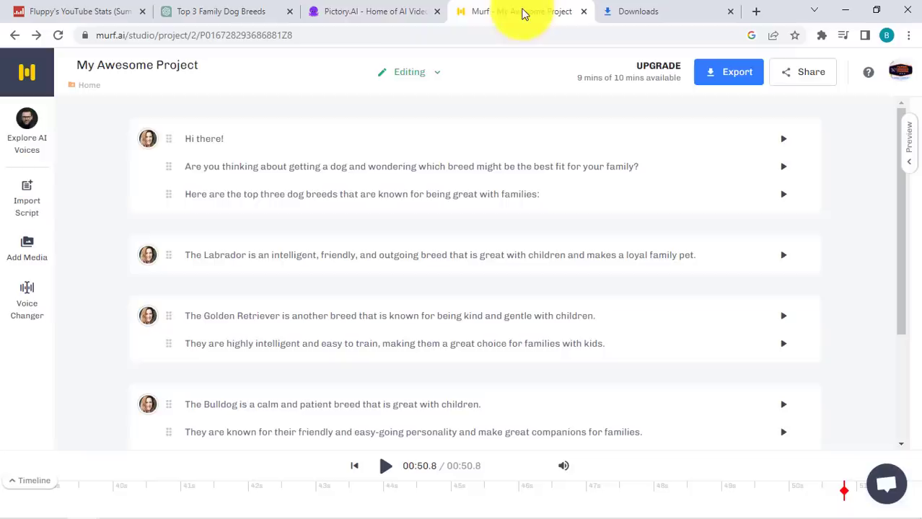
pyautogui.click(248, 11)
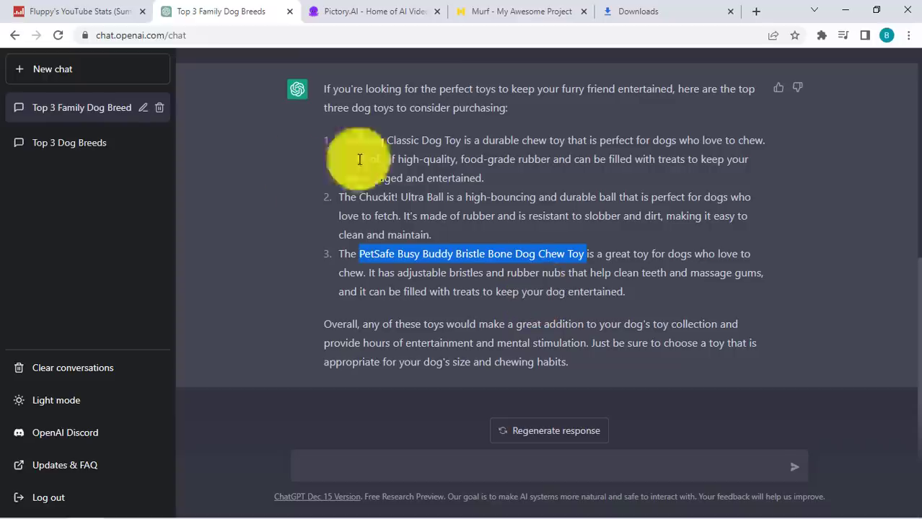
pyautogui.moveTo(359, 140); pyautogui.dragTo(462, 139)
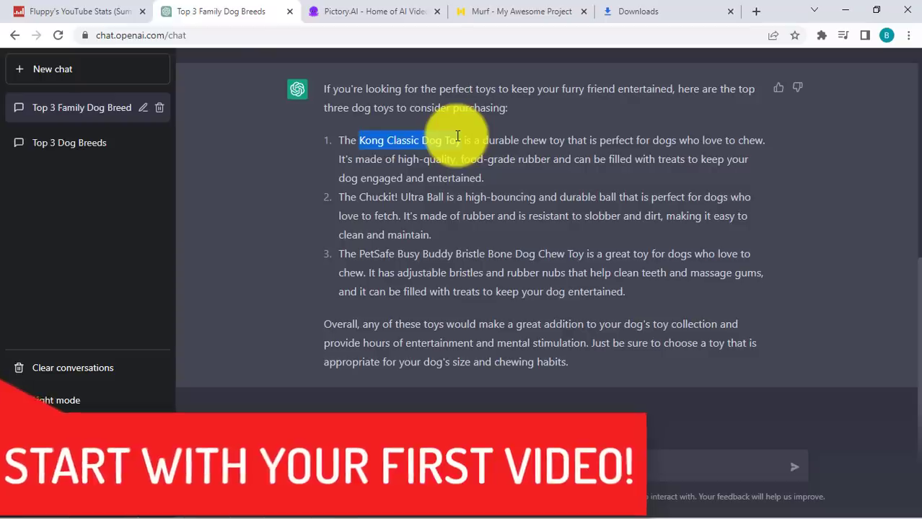
pyautogui.click(584, 233)
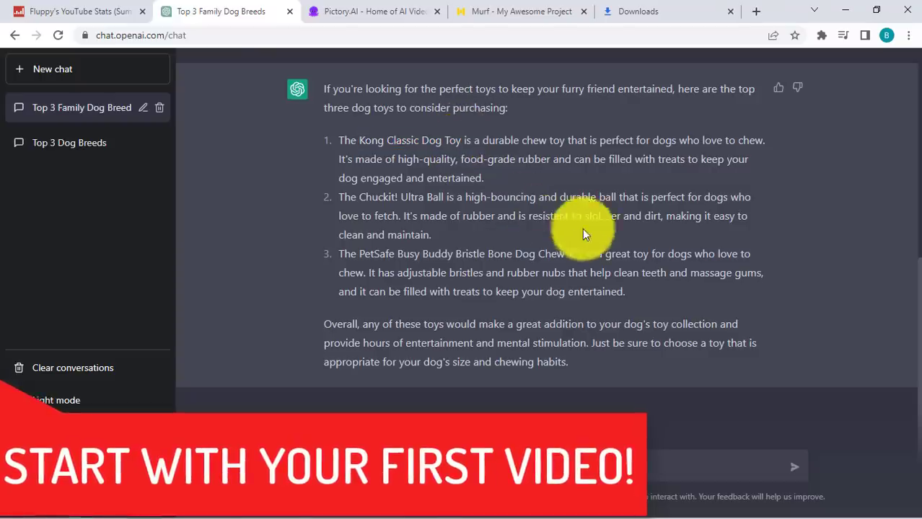